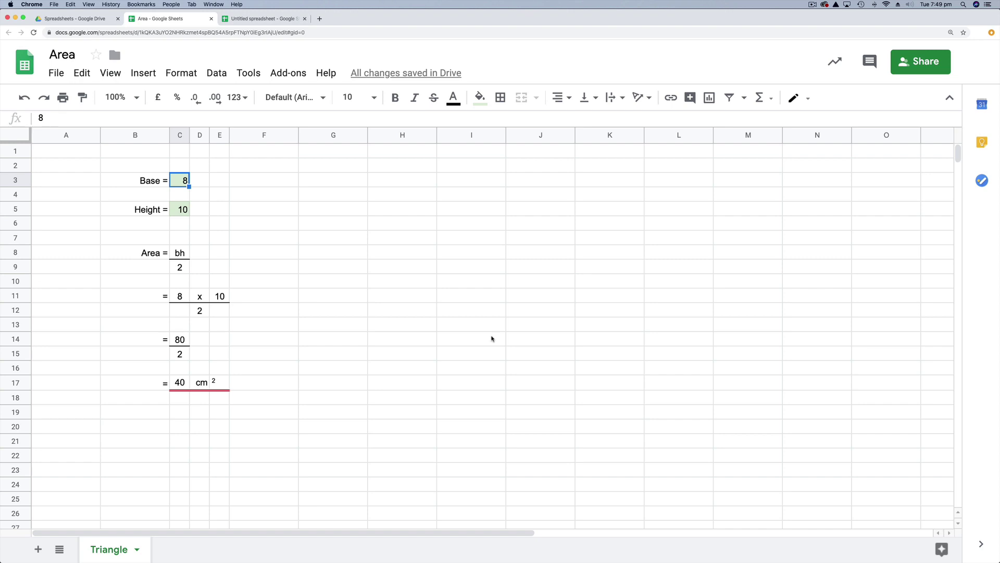
# - Examine the finished triangle-area sheet: the base and height input cells, the formula, the substituted values and the final area formula
pyautogui.click(178, 211)
pyautogui.moveTo(153, 254); pyautogui.dragTo(179, 273)
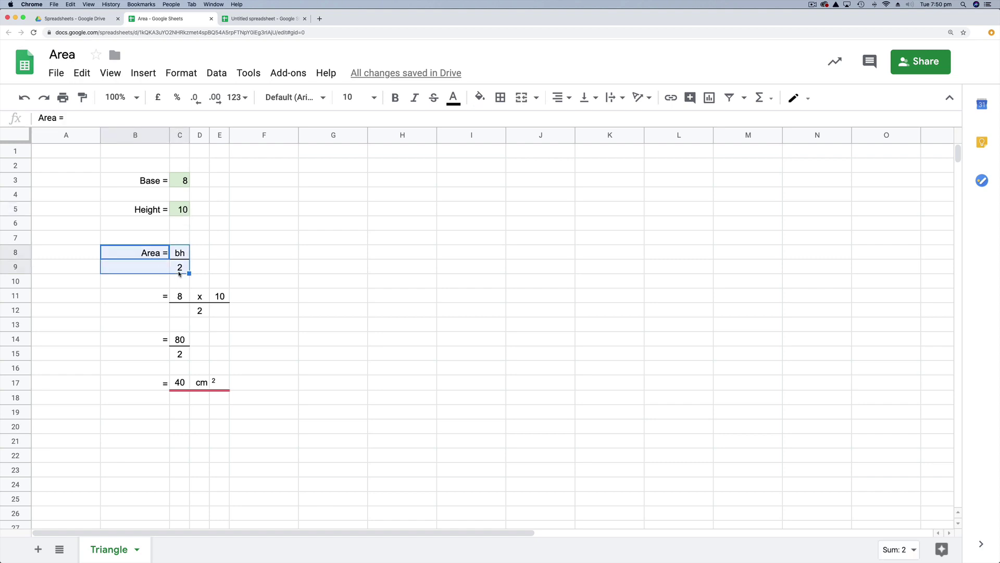
pyautogui.moveTo(180, 296); pyautogui.dragTo(216, 311)
pyautogui.click(183, 182)
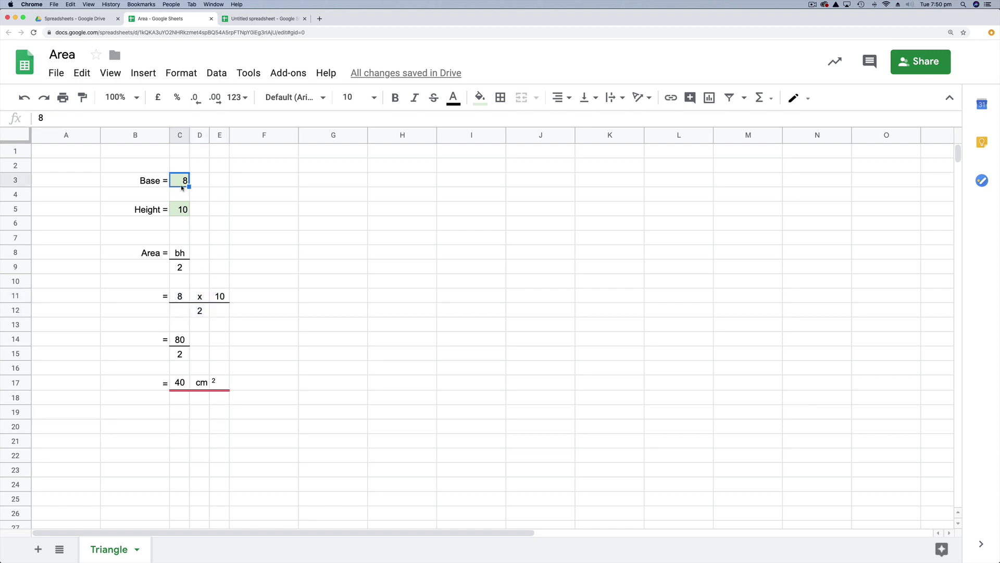
pyautogui.click(179, 210)
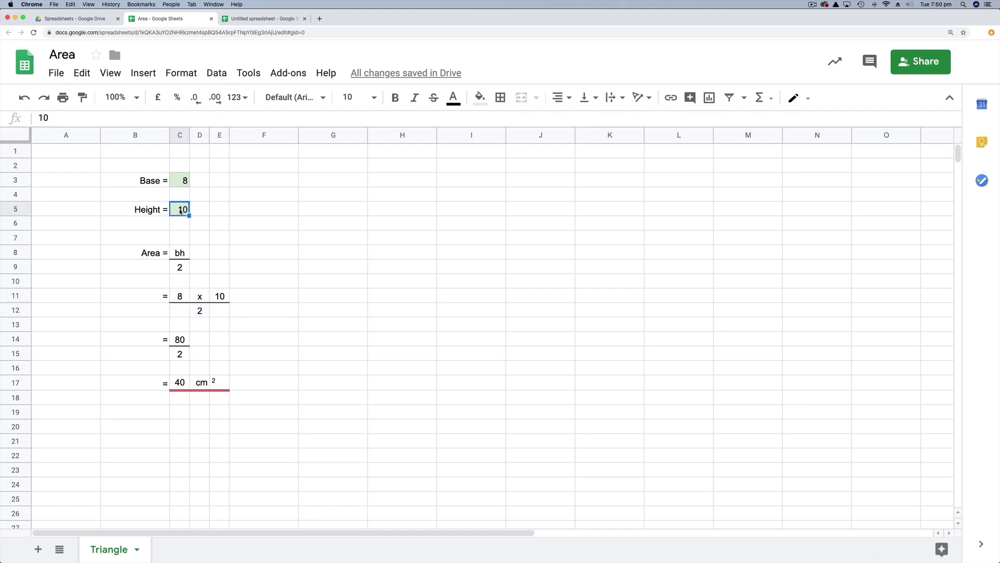
pyautogui.click(179, 383)
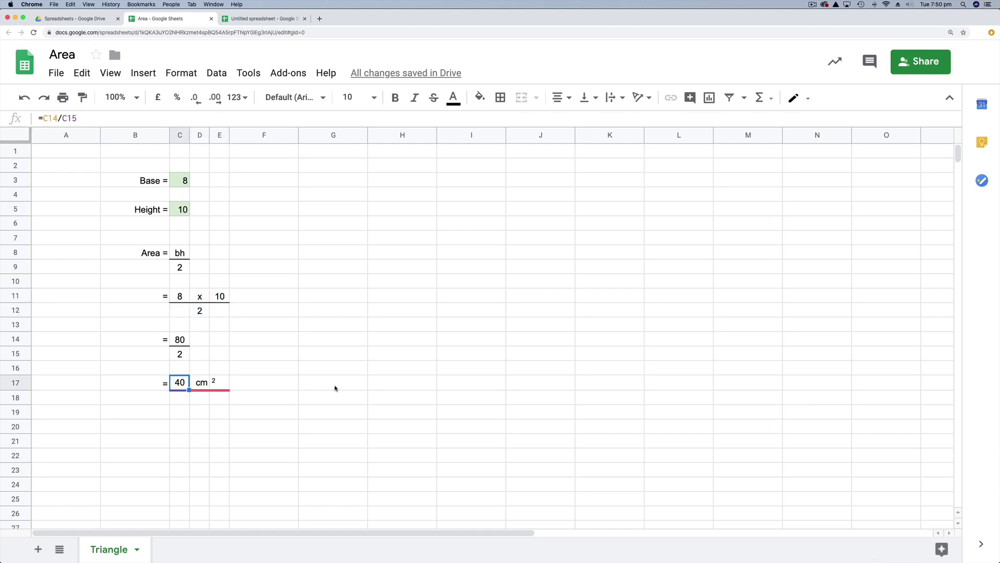
pyautogui.click(183, 181)
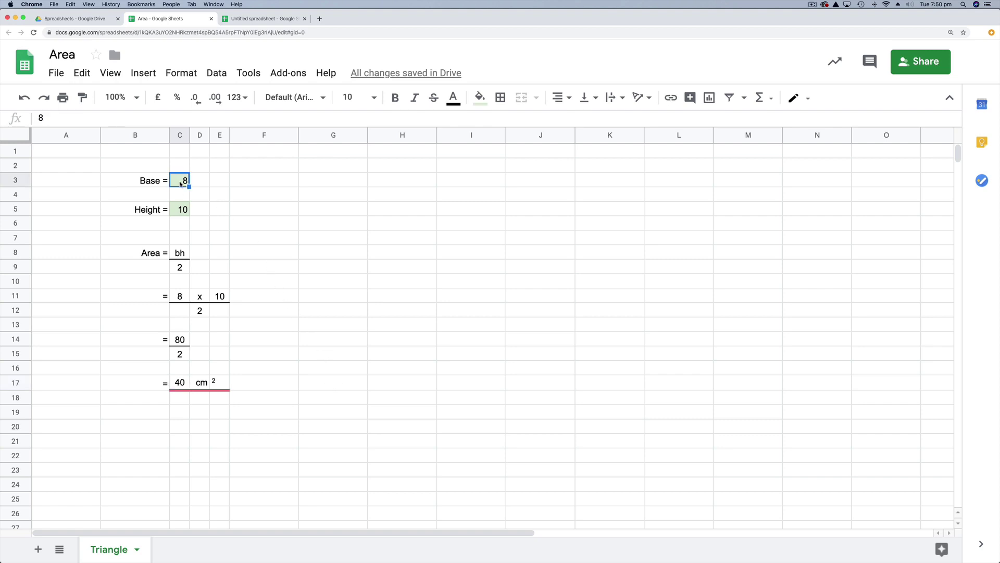
pyautogui.click(180, 211)
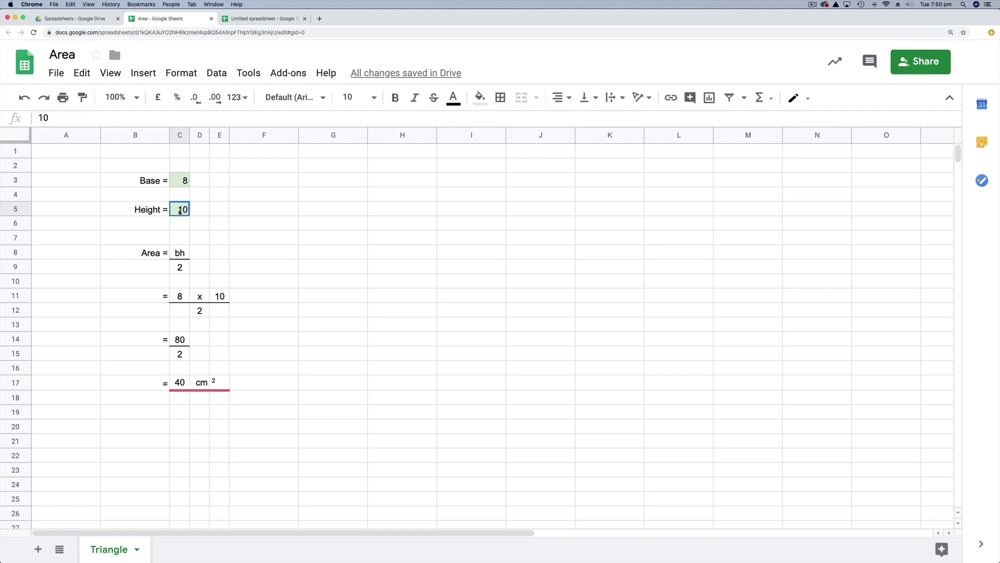
pyautogui.click(177, 184)
pyautogui.click(180, 210)
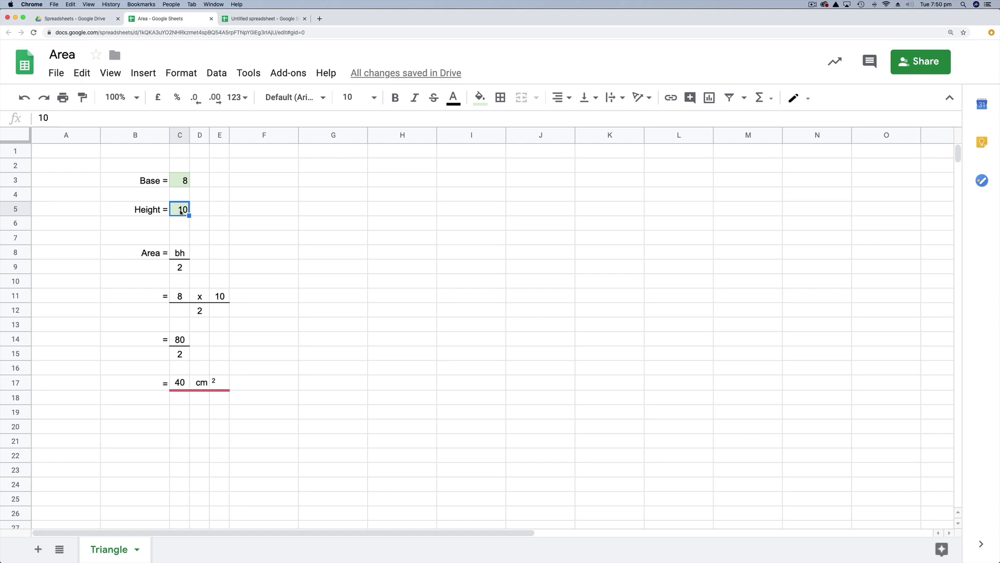
# - Set the base value in C3 of the finished Triangle sheet to 12
pyautogui.click(181, 182)
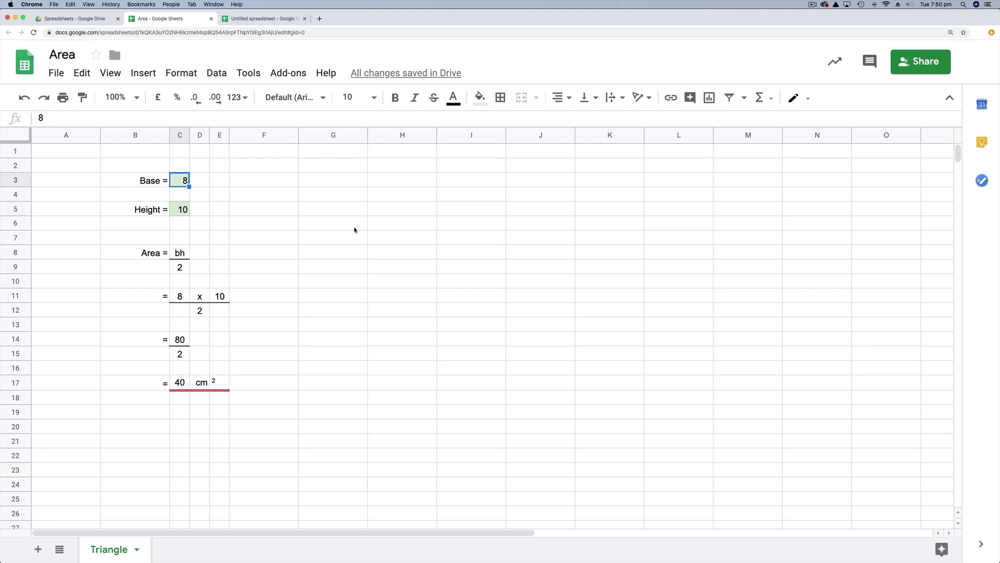
pyautogui.write('12')
pyautogui.press('Return')
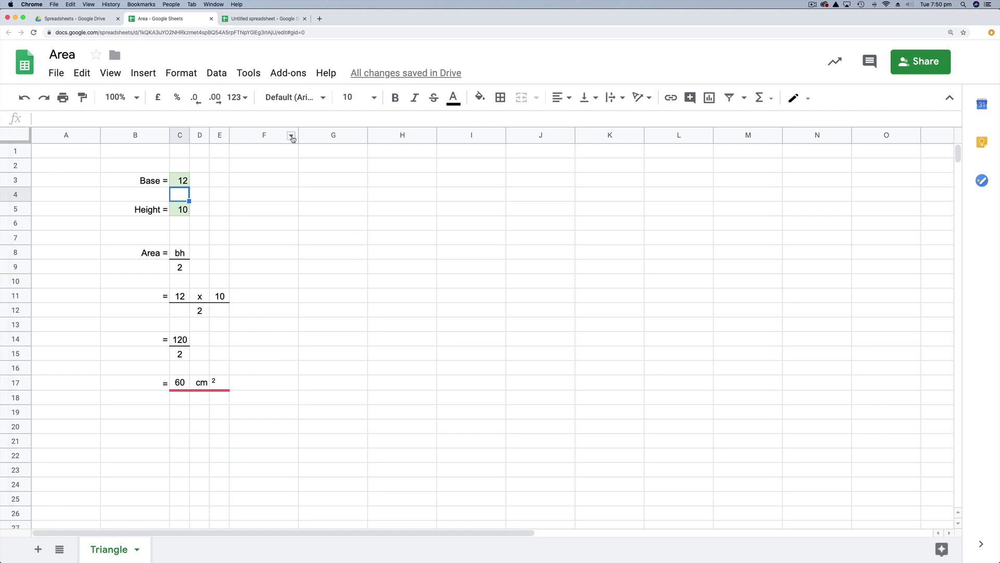
# - Switch to the blank untitled spreadsheet and rename it Area
pyautogui.click(262, 18)
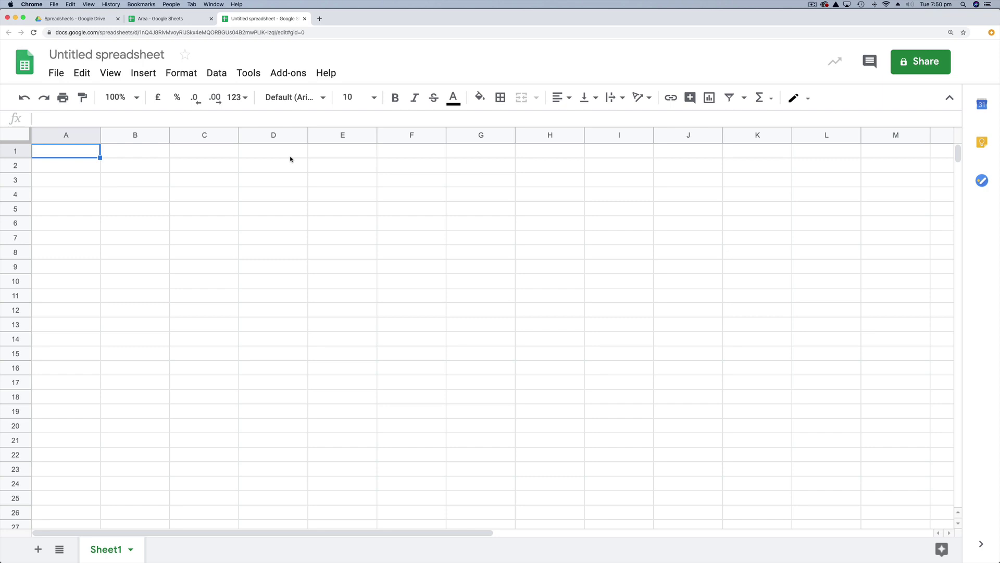
pyautogui.click(92, 57)
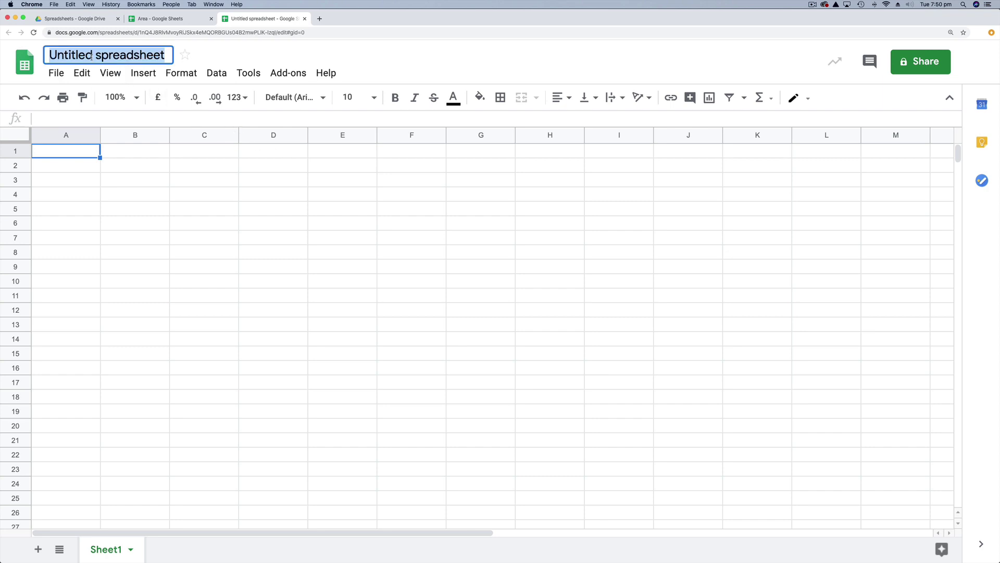
pyautogui.write('Area')
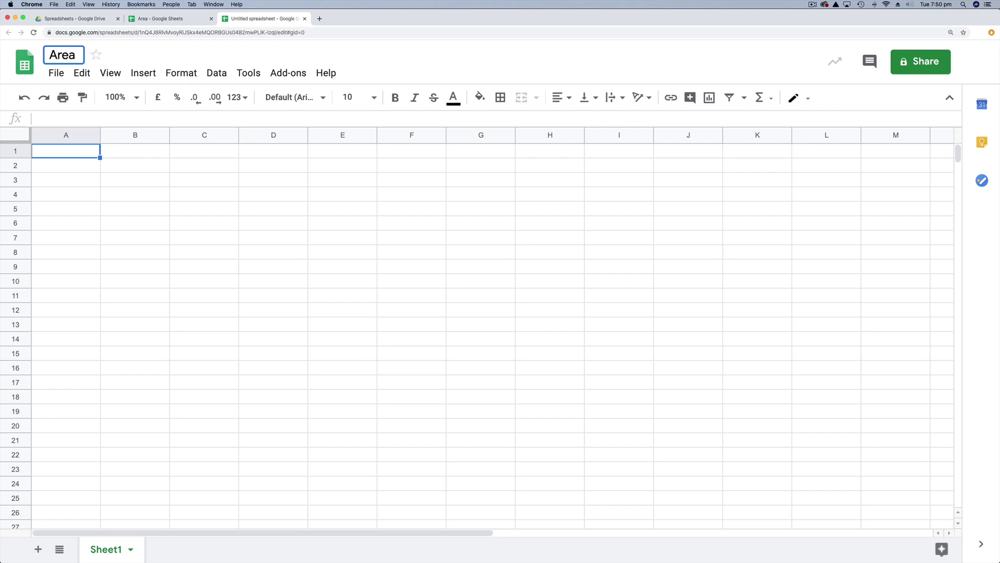
pyautogui.press('Return')
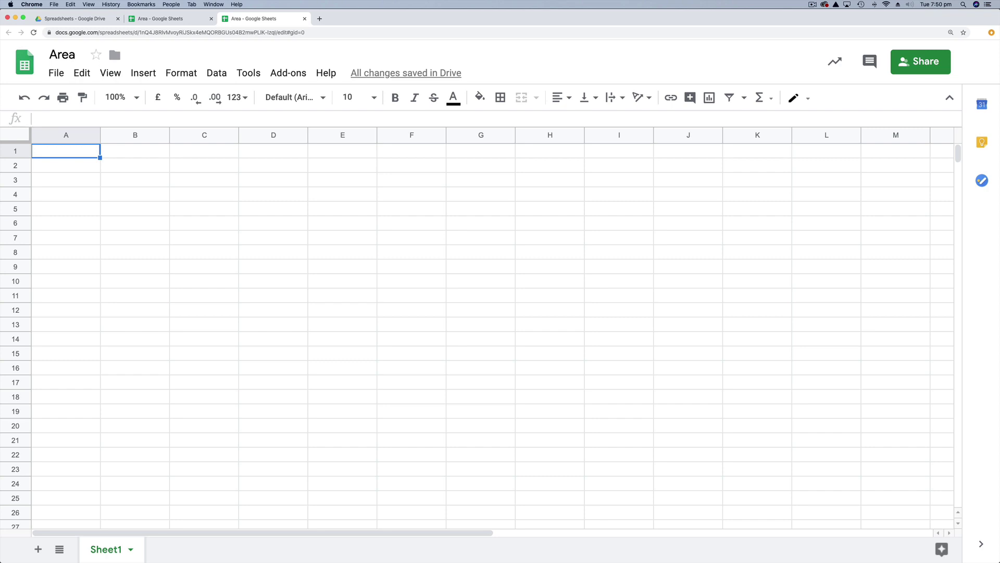
# - Rename the Sheet1 sheet as Triangle
pyautogui.click(130, 551)
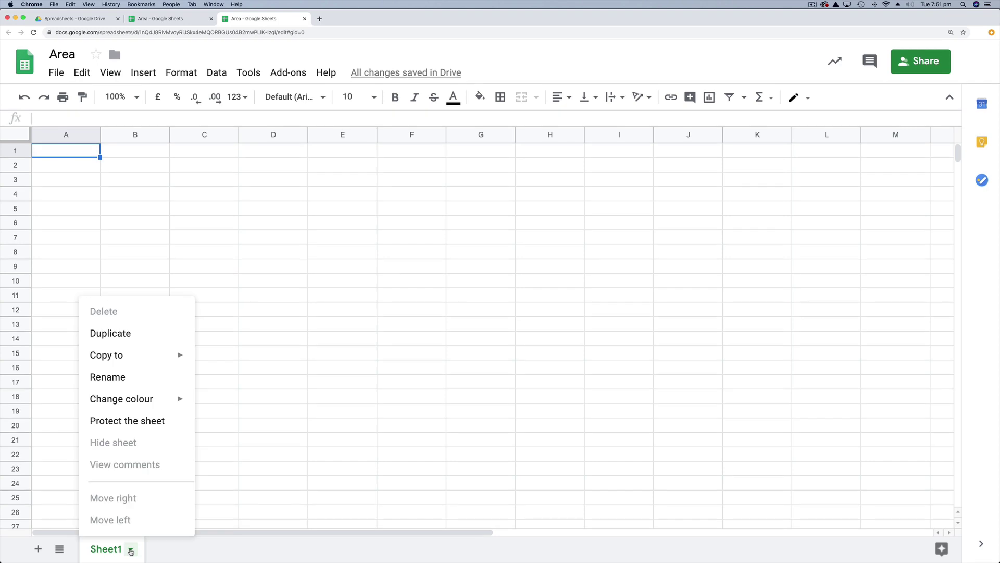
pyautogui.click(121, 380)
pyautogui.write('Tr')
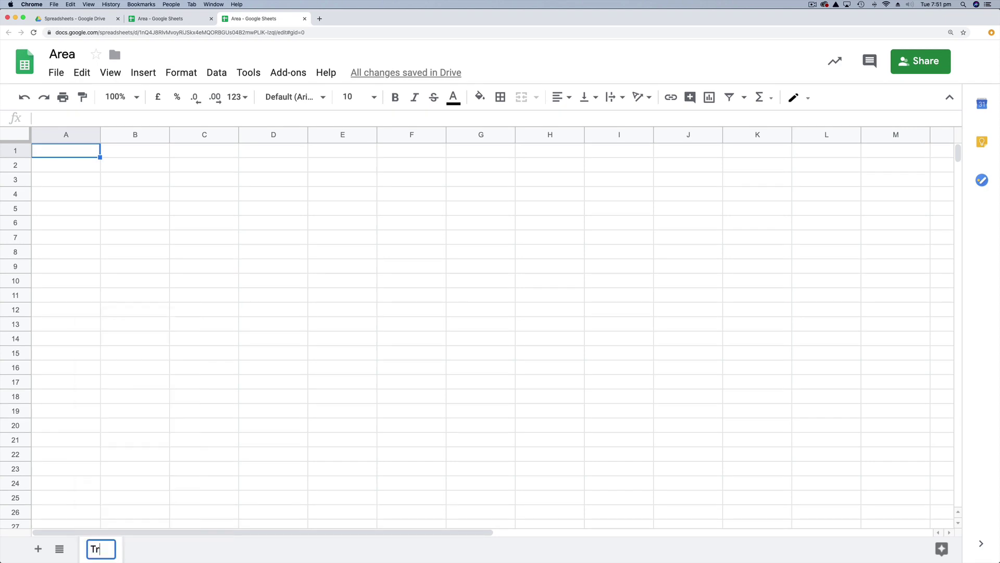
pyautogui.write('iangle')
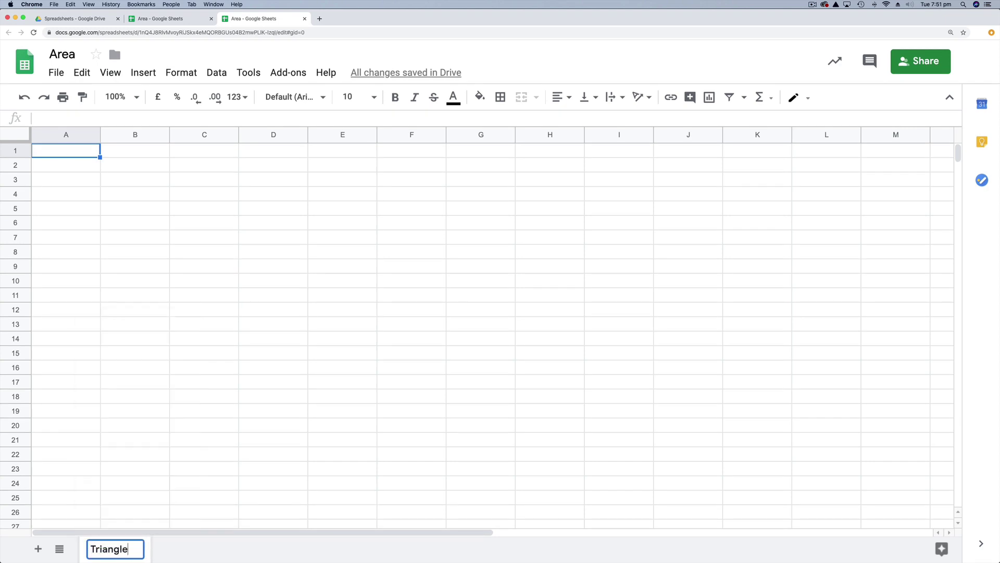
pyautogui.press('Return')
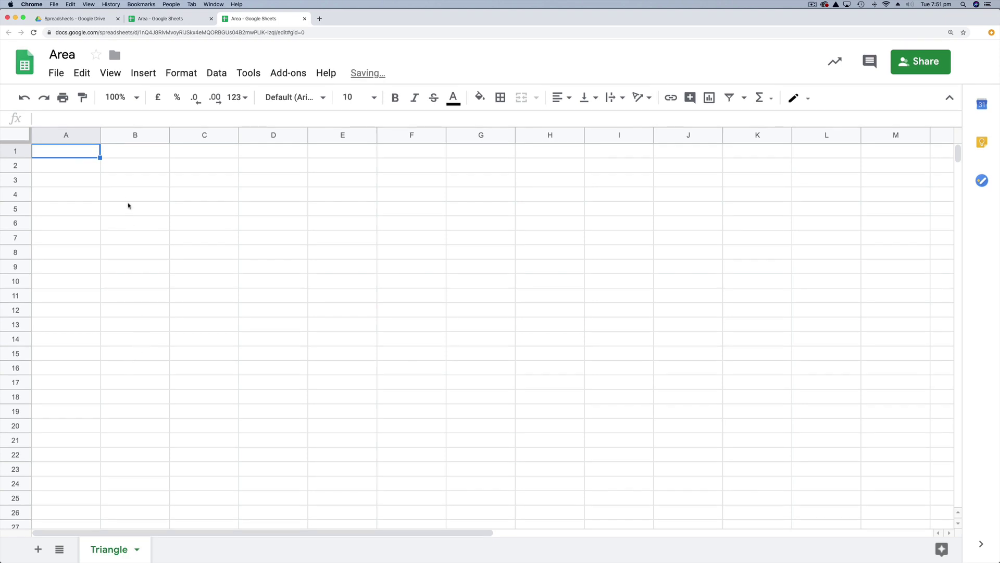
# - Enter the label "Base =" in B3 and the label "Height =" in B5
pyautogui.click(122, 184)
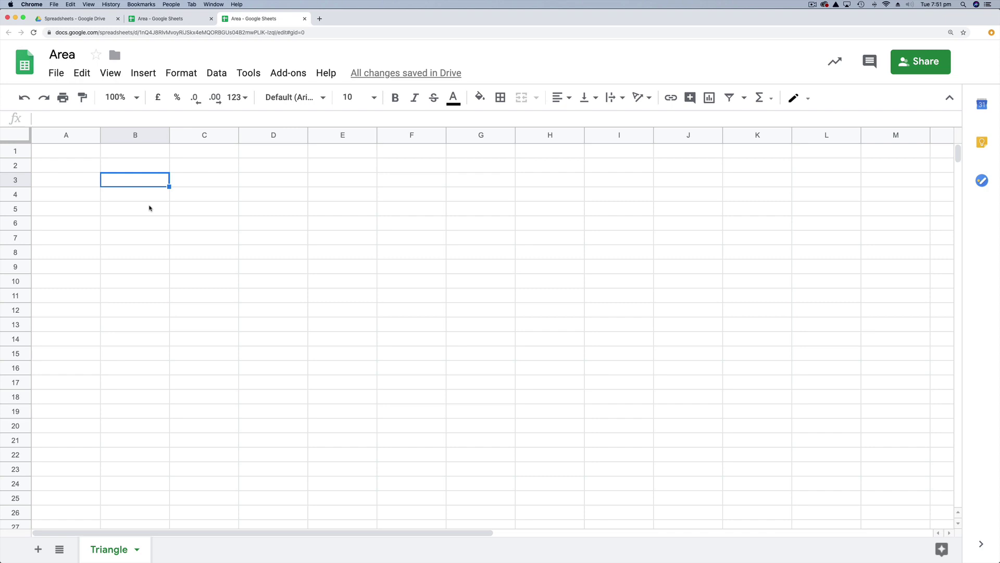
pyautogui.write('Ba')
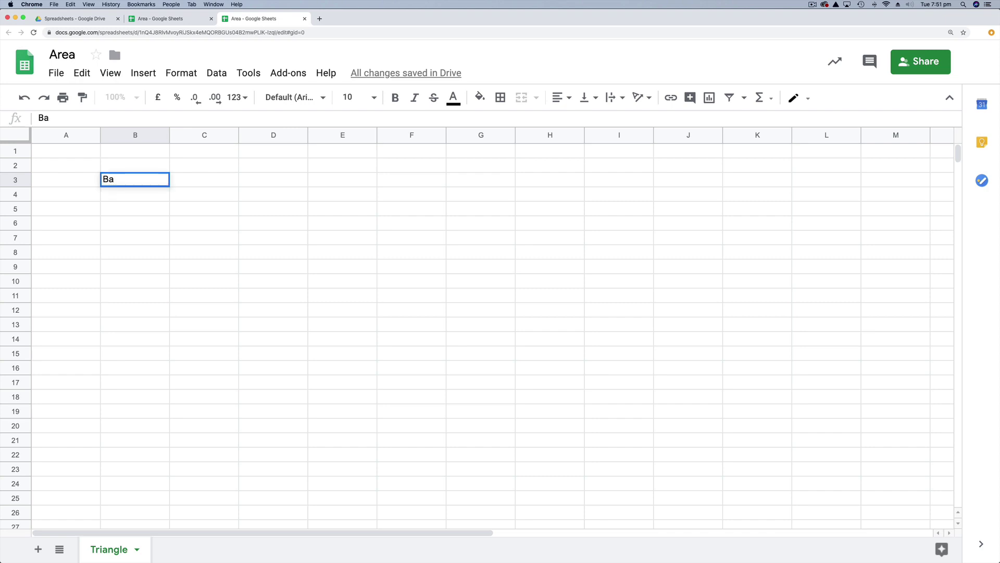
pyautogui.write('se =')
pyautogui.press('Return')
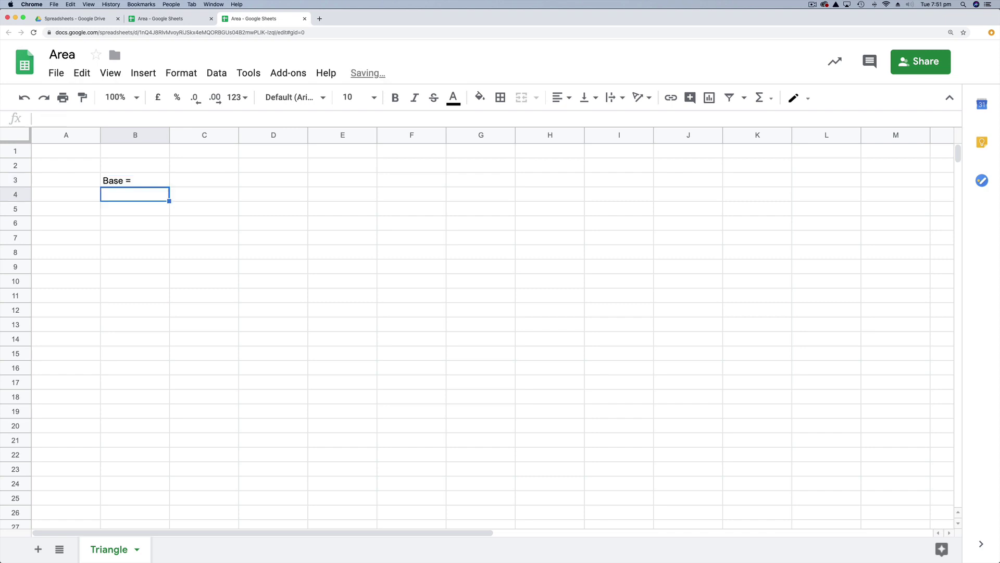
pyautogui.click(131, 211)
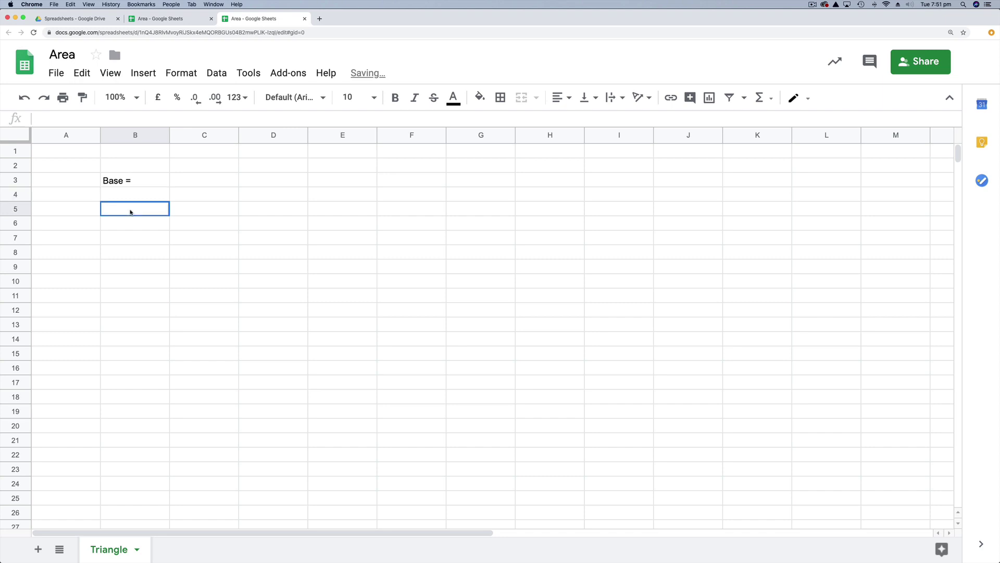
pyautogui.write('H')
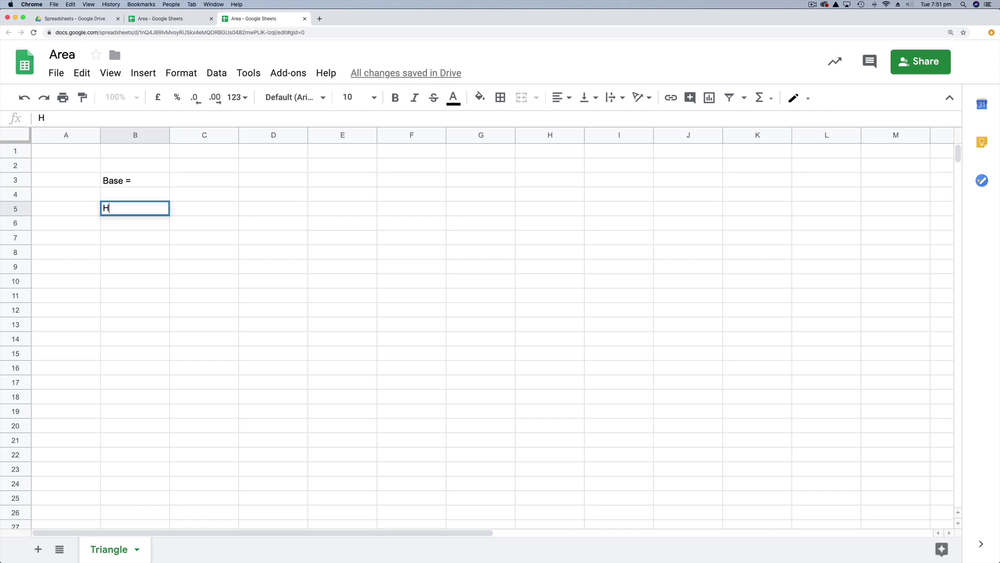
pyautogui.write('eight =')
pyautogui.press('Return')
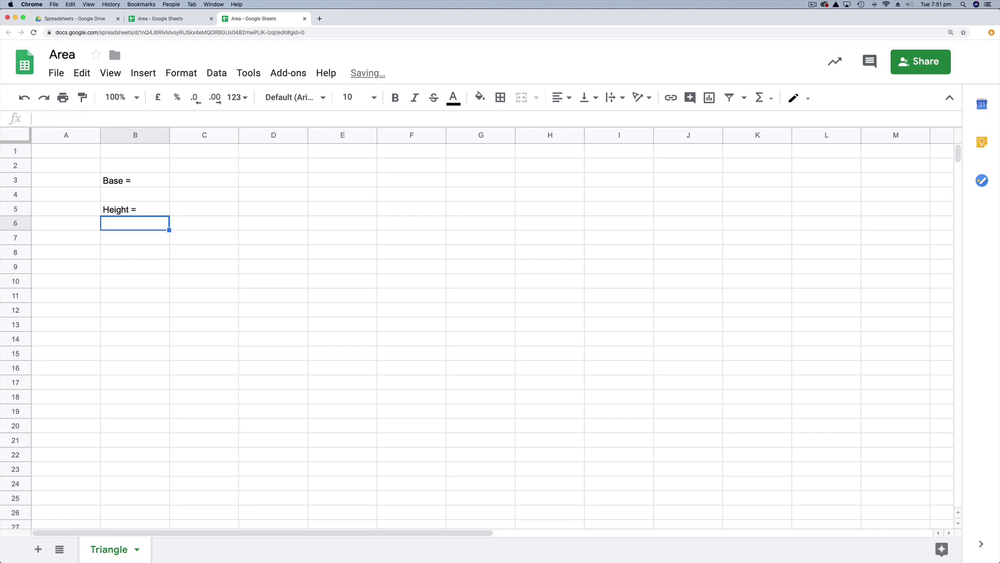
# - Fill the two input cells C3 and C5, beside the Base and Height labels, with light green
pyautogui.click(189, 183)
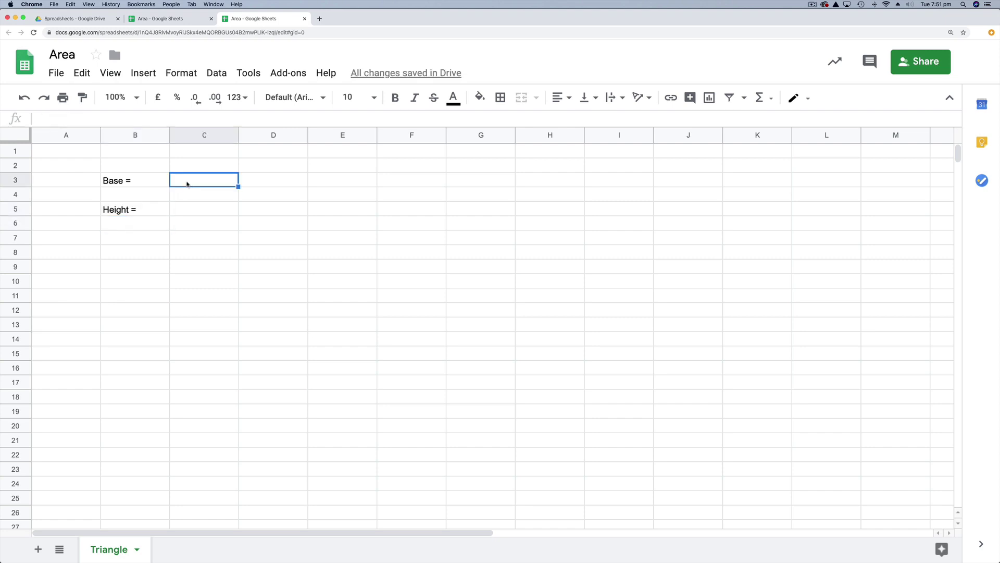
pyautogui.click(206, 209)
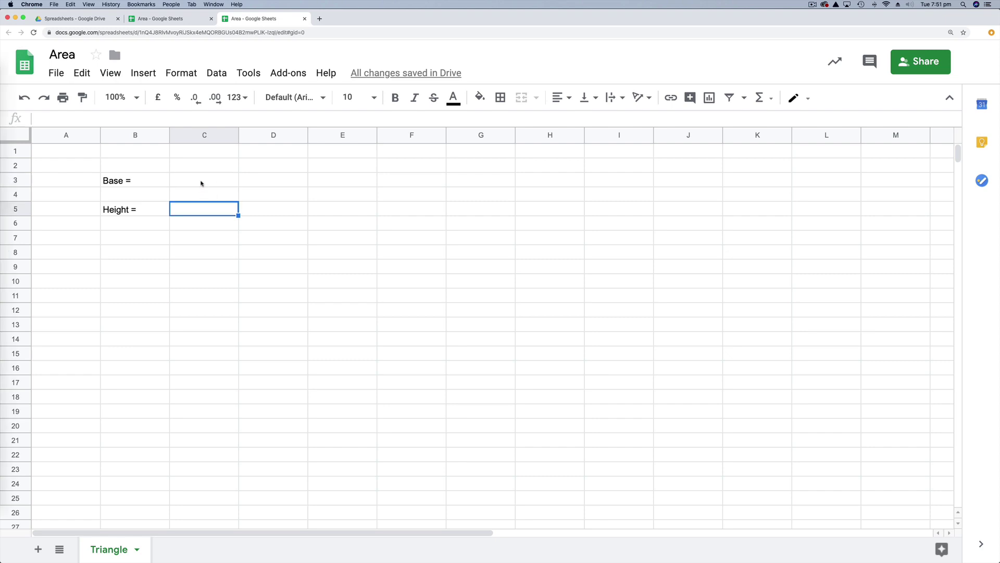
pyautogui.click(201, 182)
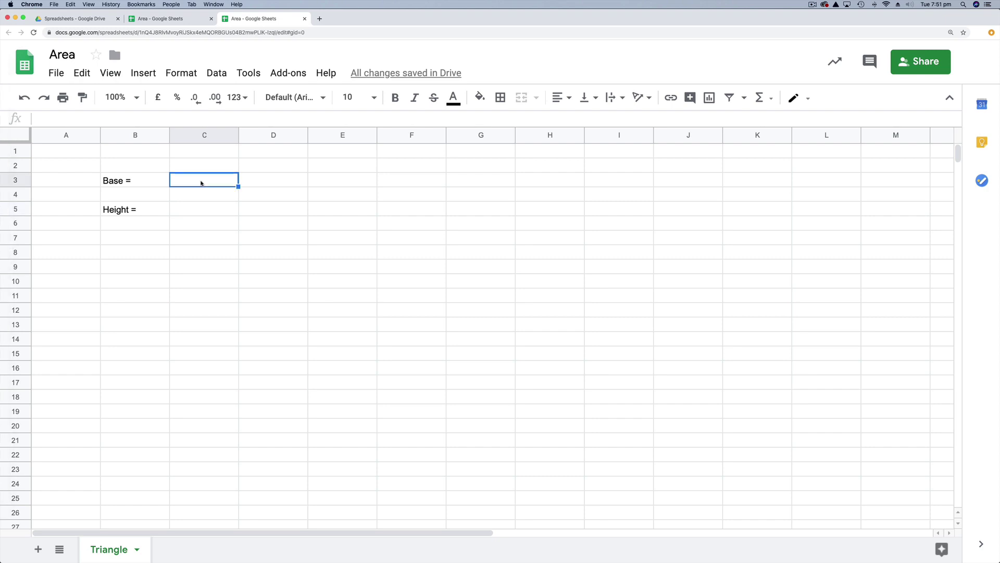
pyautogui.keyDown('super'); pyautogui.click(202, 211); pyautogui.keyUp('super')
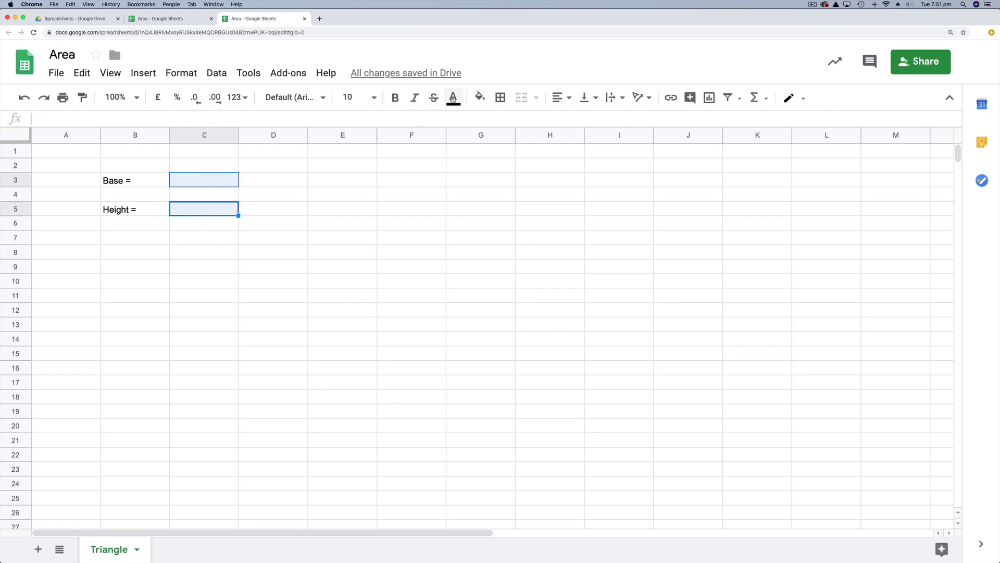
pyautogui.click(480, 97)
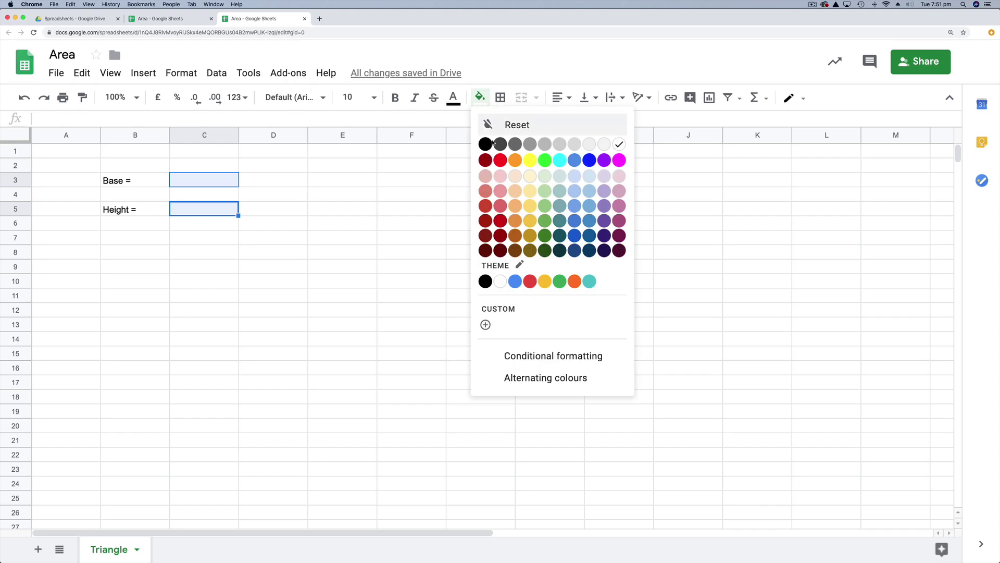
pyautogui.click(544, 177)
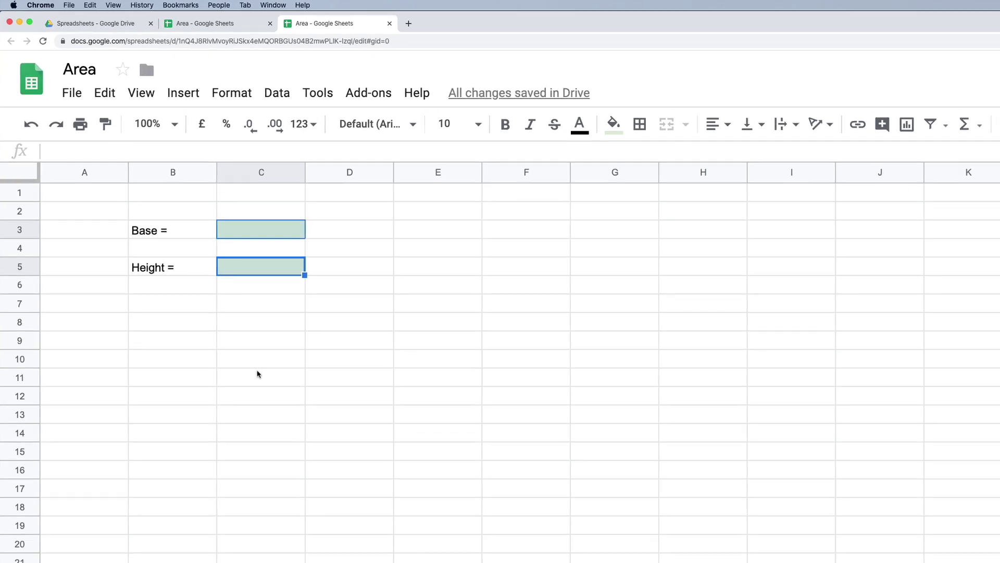
# - Enter the label "Area =" in B8, with the fraction's numerator "bh" in C8 and denominator 2 in C9
pyautogui.click(171, 328)
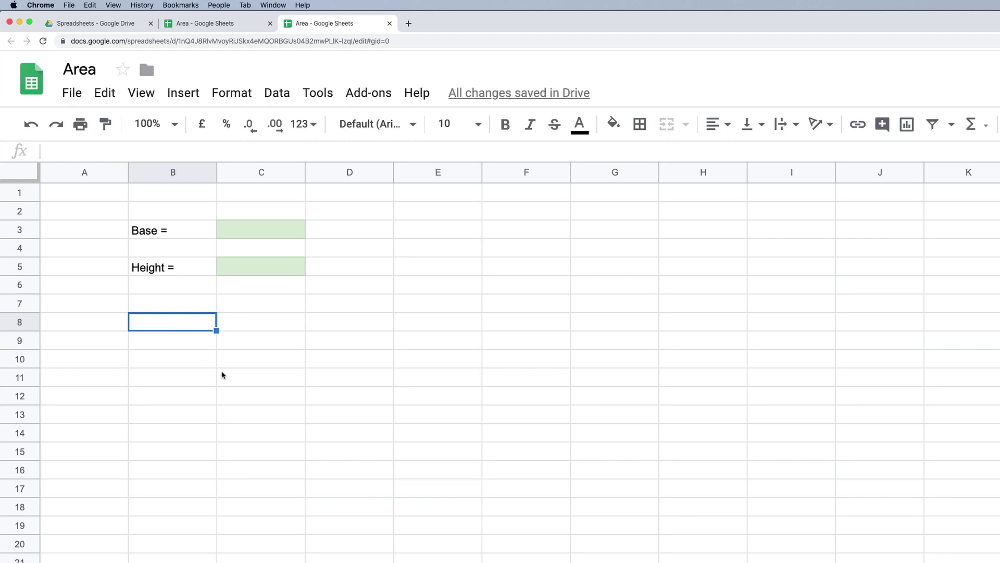
pyautogui.write('Area =')
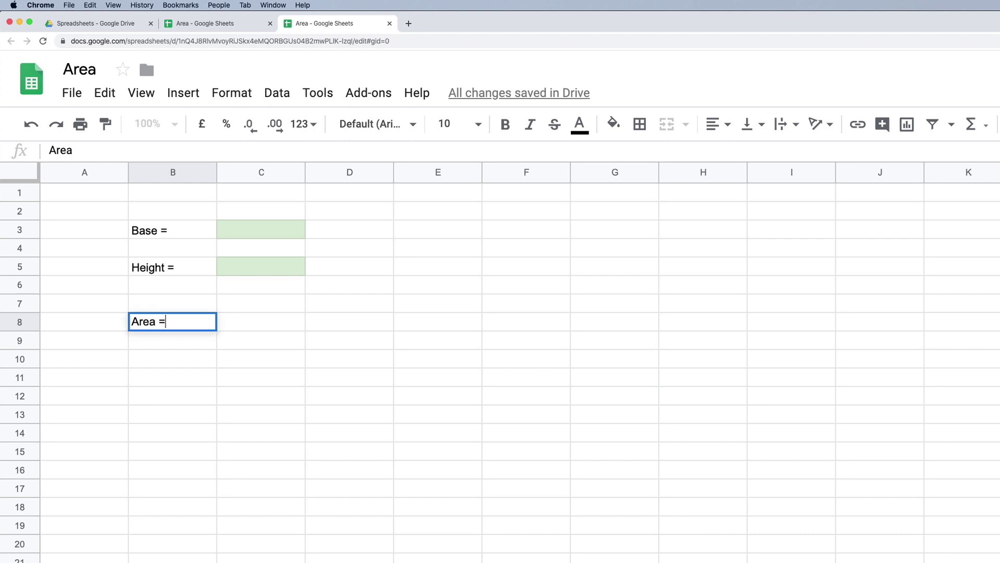
pyautogui.press('Return')
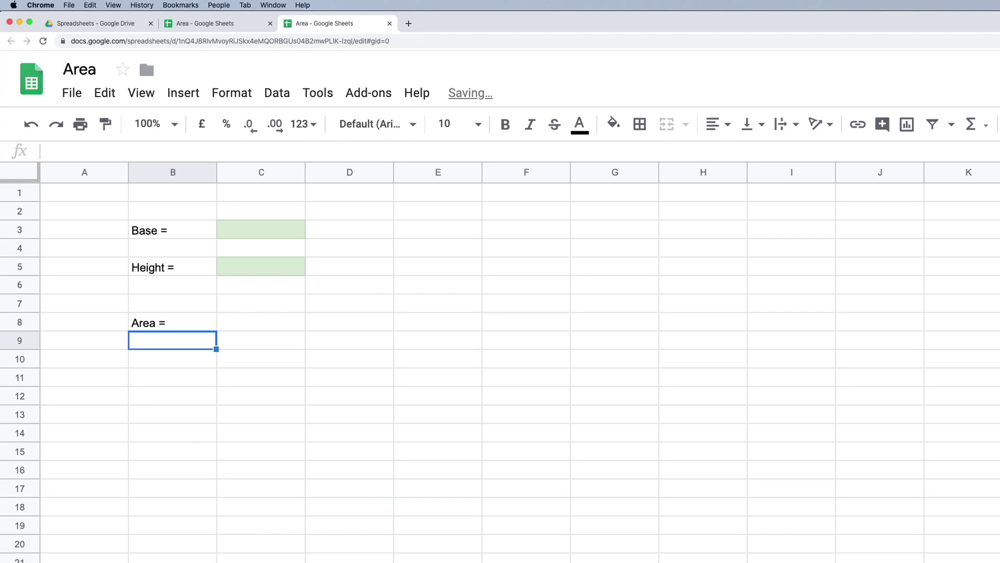
pyautogui.press('Right')
pyautogui.press('Up')
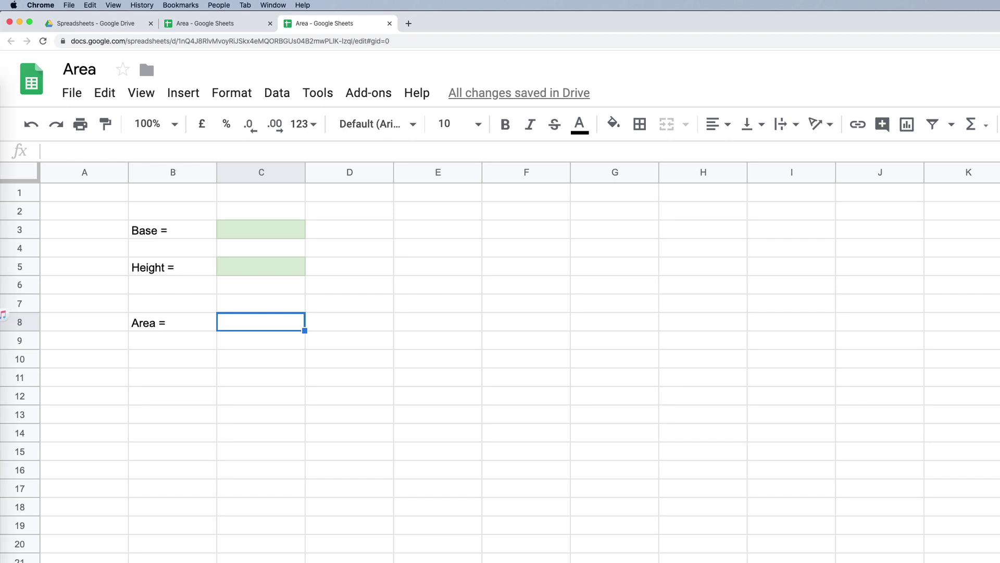
pyautogui.write('bh')
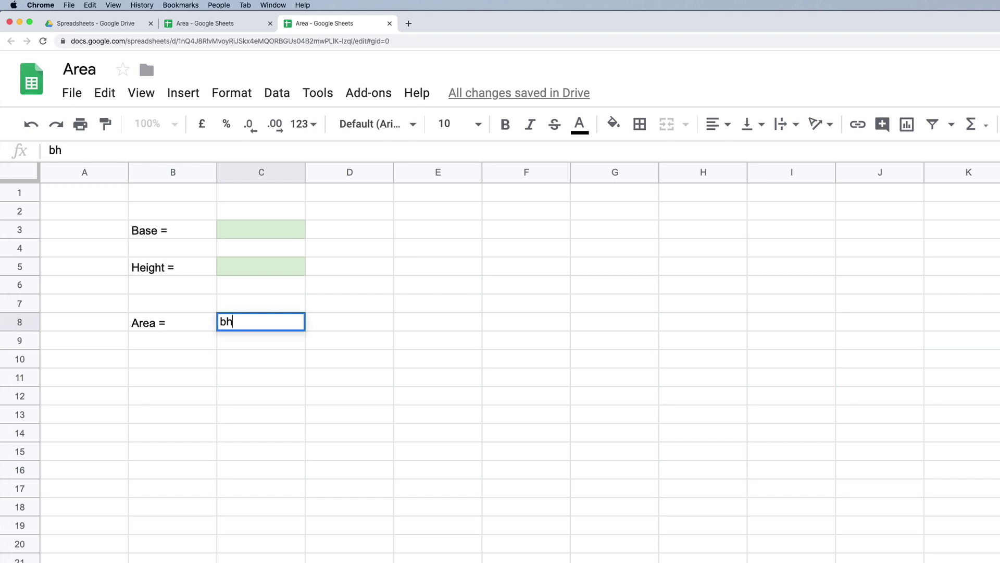
pyautogui.press('Return')
pyautogui.write('2')
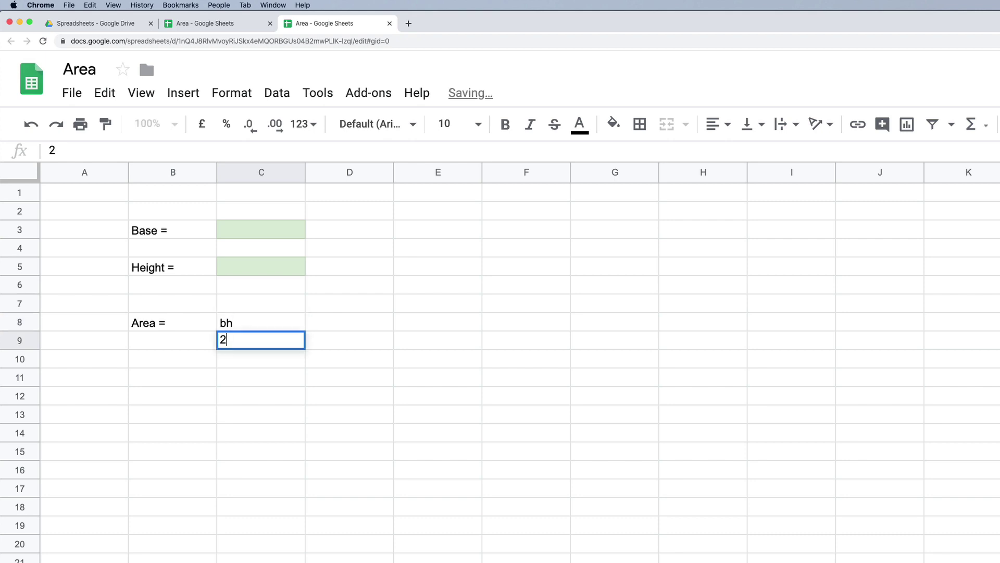
pyautogui.press('Return')
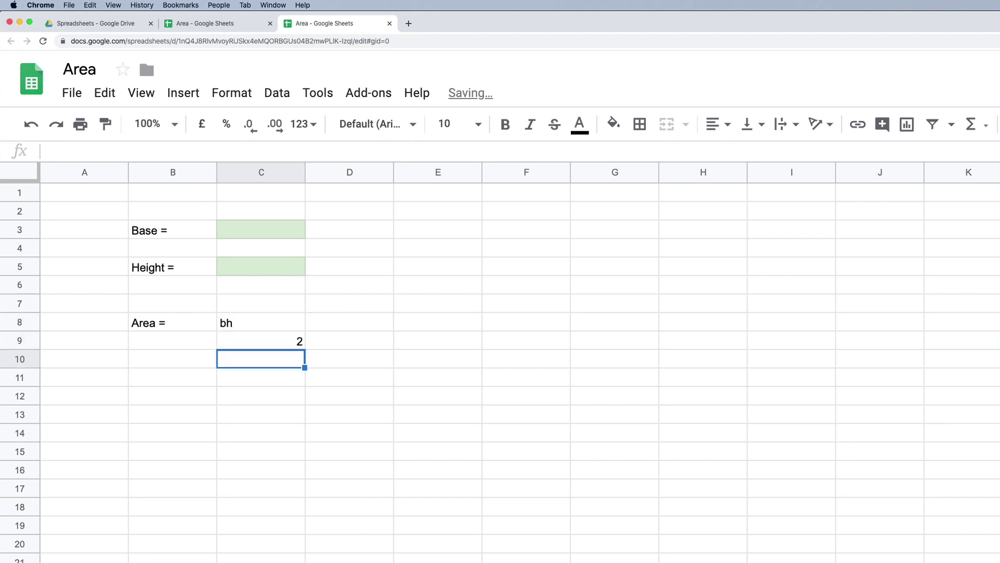
# - Add a thin solid black bottom border to C8 as the fraction line between bh and 2
pyautogui.click(248, 326)
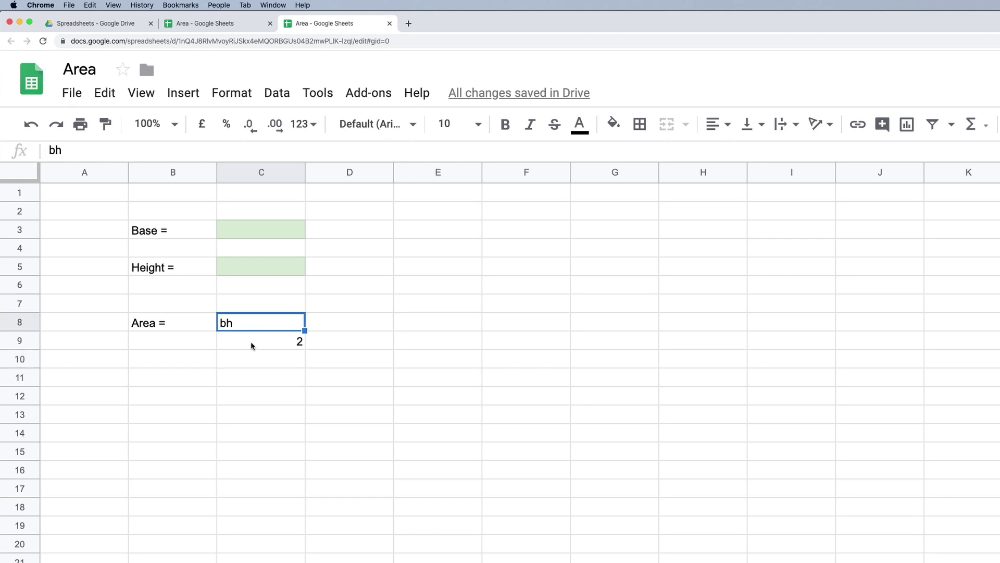
pyautogui.click(640, 130)
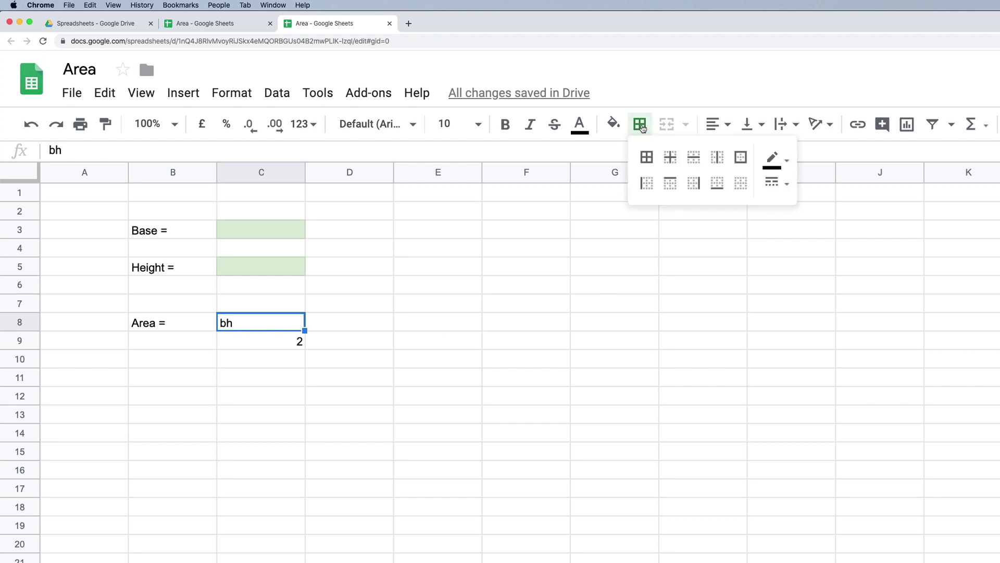
pyautogui.click(777, 160)
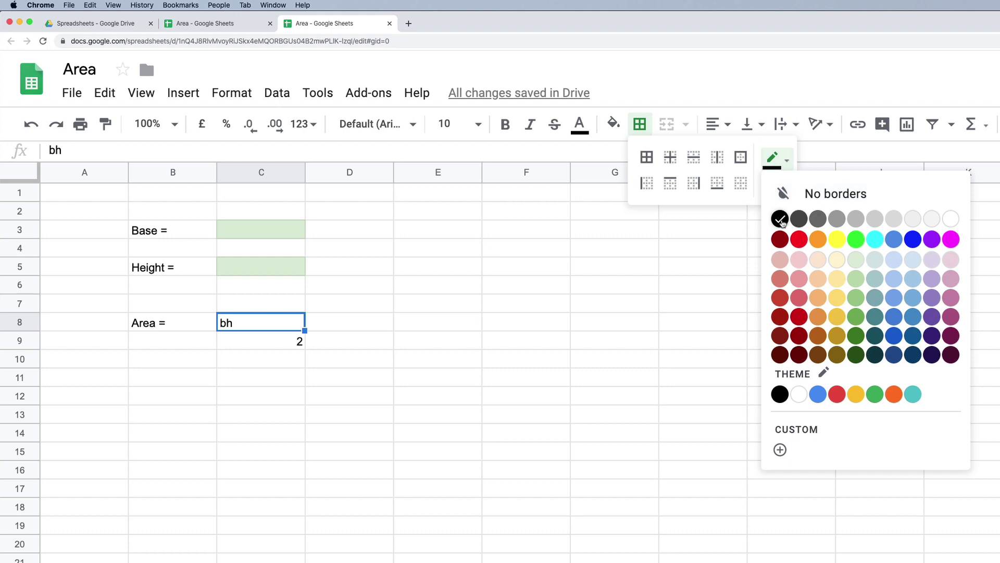
pyautogui.click(781, 220)
pyautogui.click(776, 183)
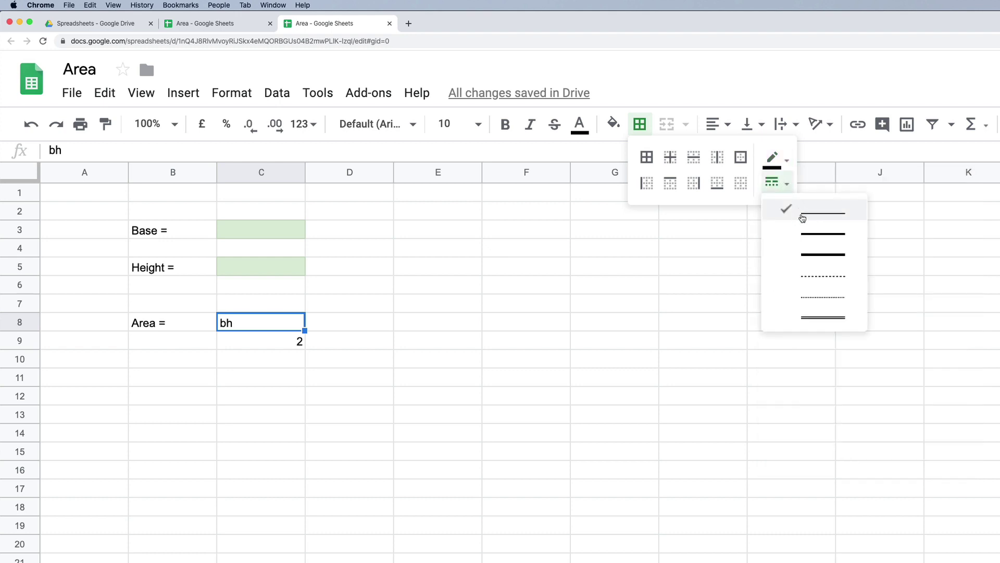
pyautogui.click(804, 215)
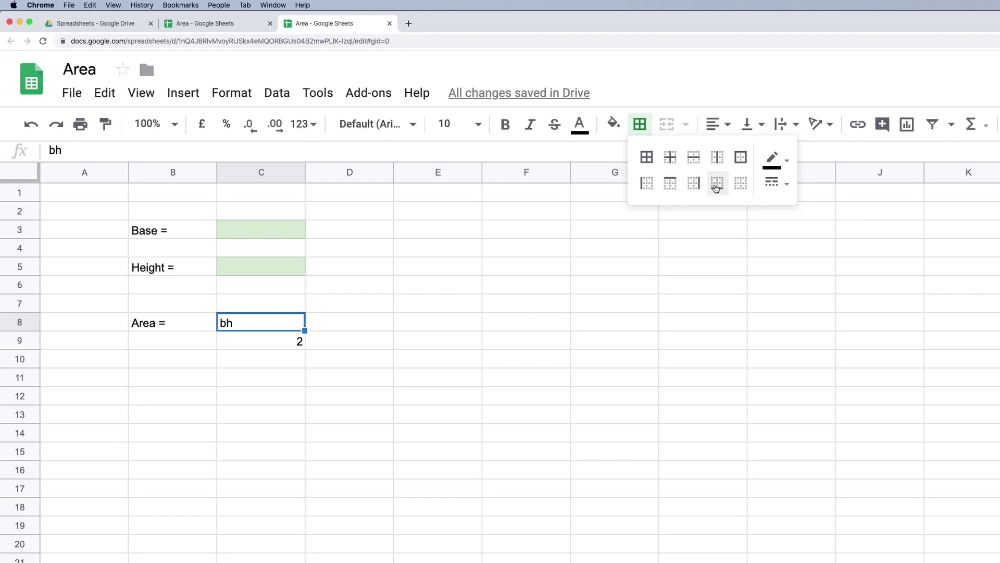
pyautogui.click(716, 188)
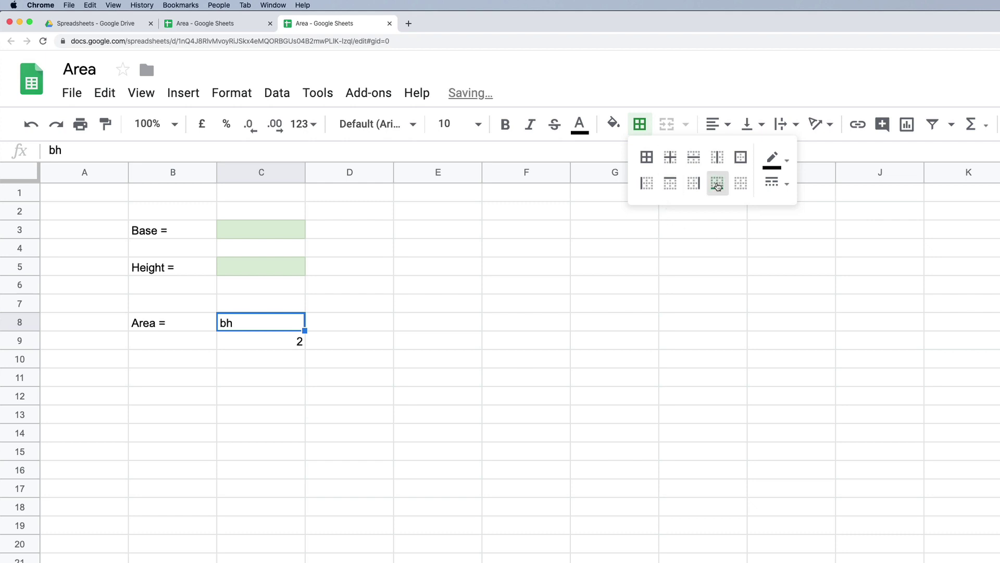
pyautogui.click(290, 459)
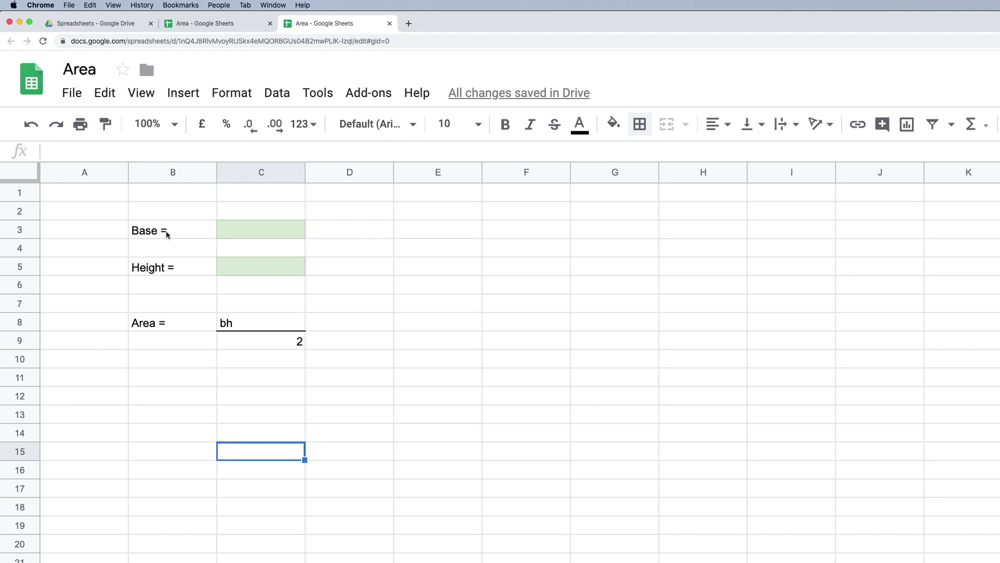
# - Right-align the labels in B3:B8 and centre-align the whole of column C
pyautogui.moveTo(166, 231); pyautogui.dragTo(170, 322)
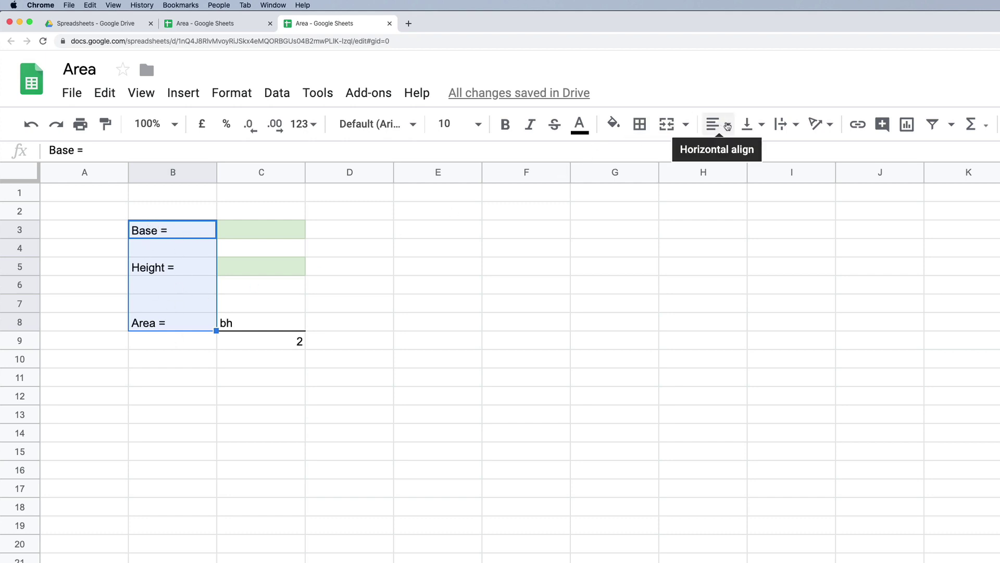
pyautogui.click(721, 125)
pyautogui.click(755, 152)
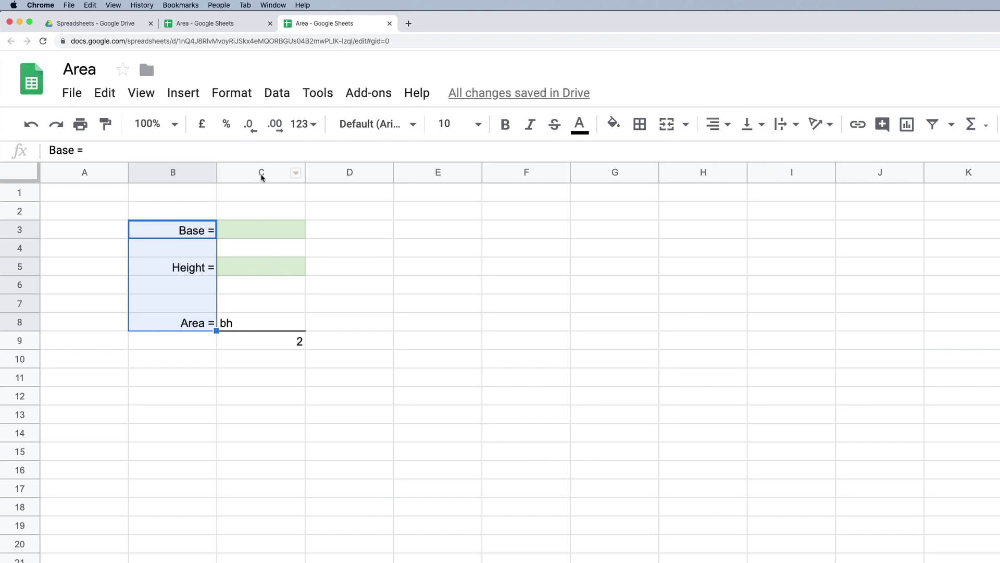
pyautogui.click(262, 172)
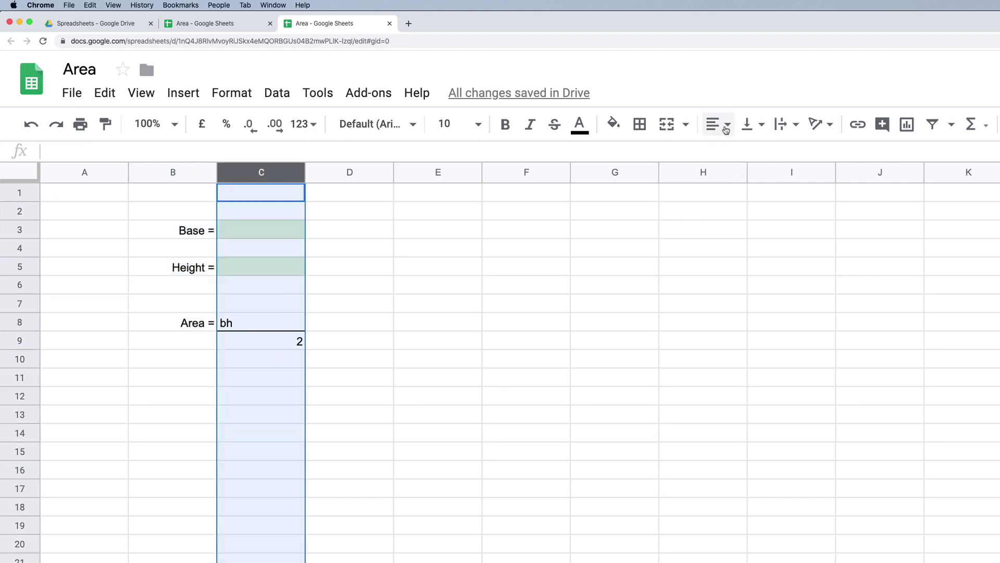
pyautogui.click(726, 129)
pyautogui.click(734, 153)
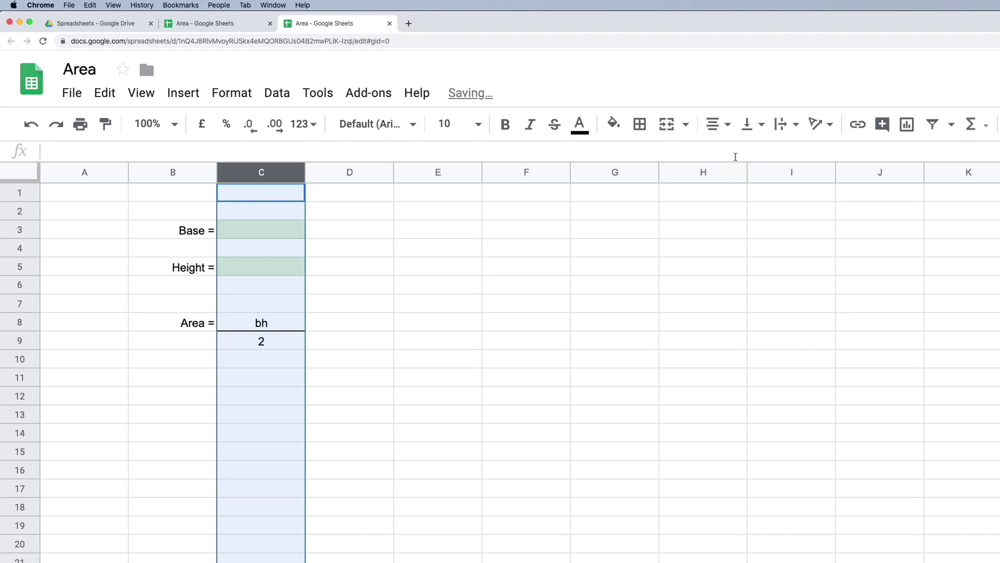
pyautogui.click(365, 439)
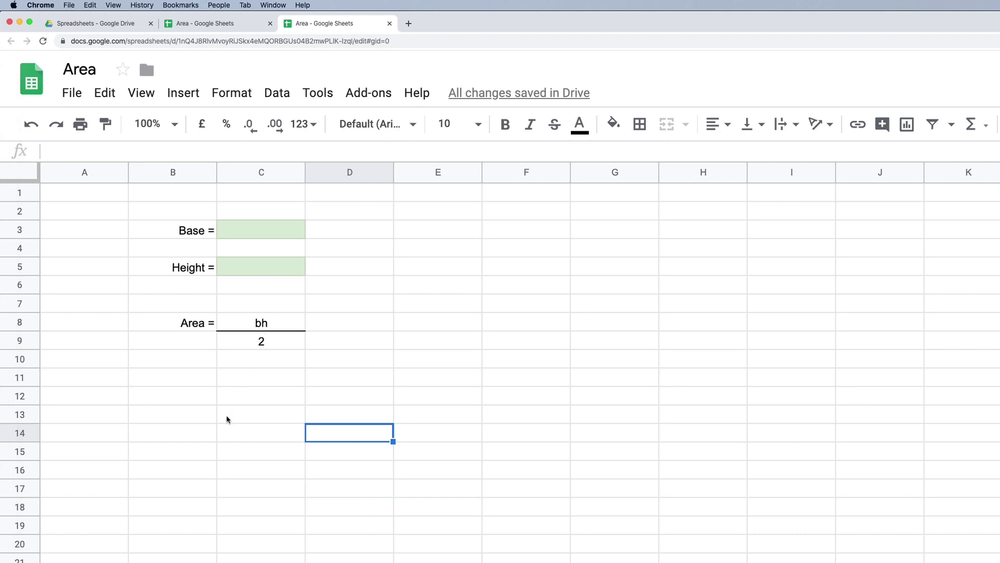
# - Try to enter a lone equals sign in B11
pyautogui.click(199, 385)
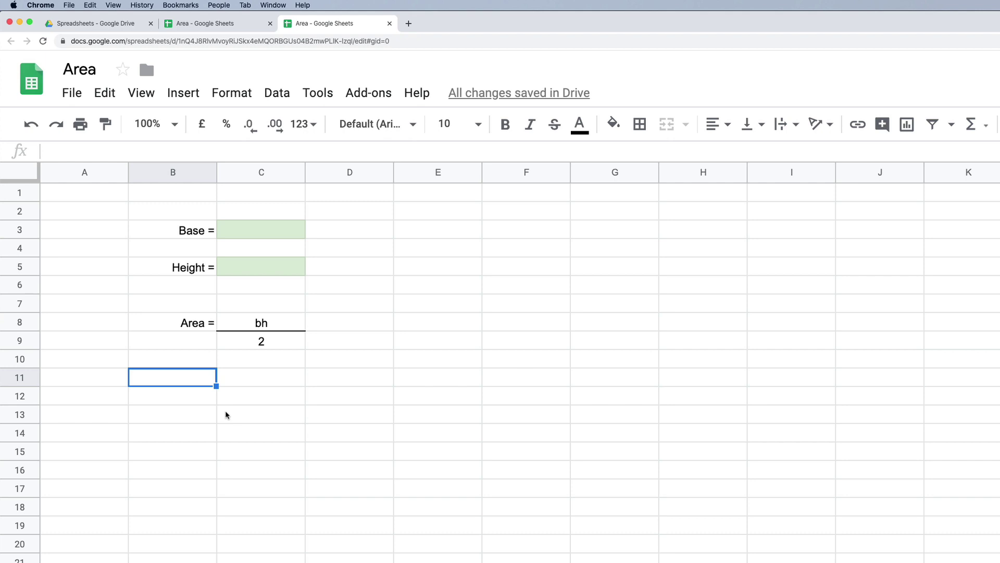
pyautogui.write('=')
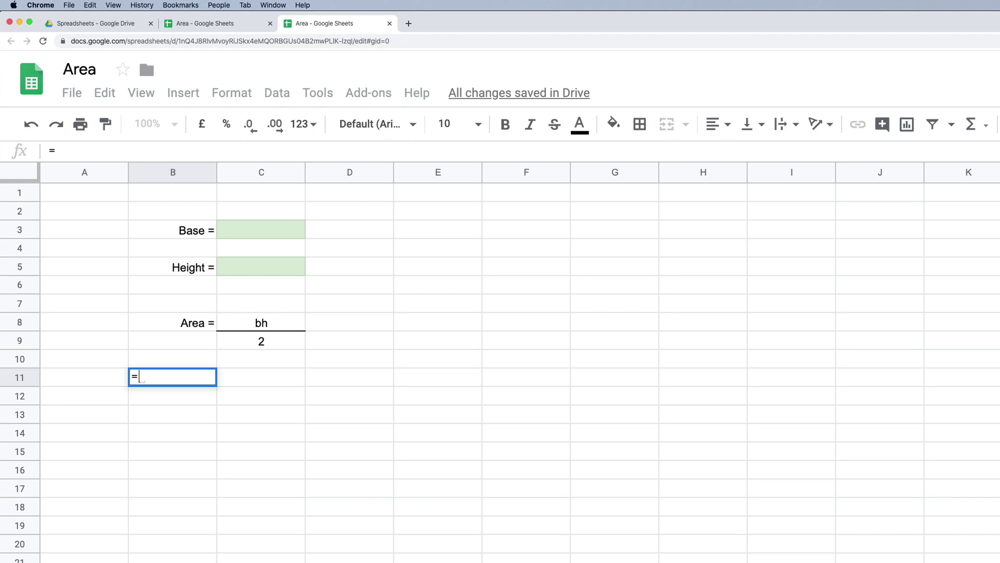
pyautogui.press('Return')
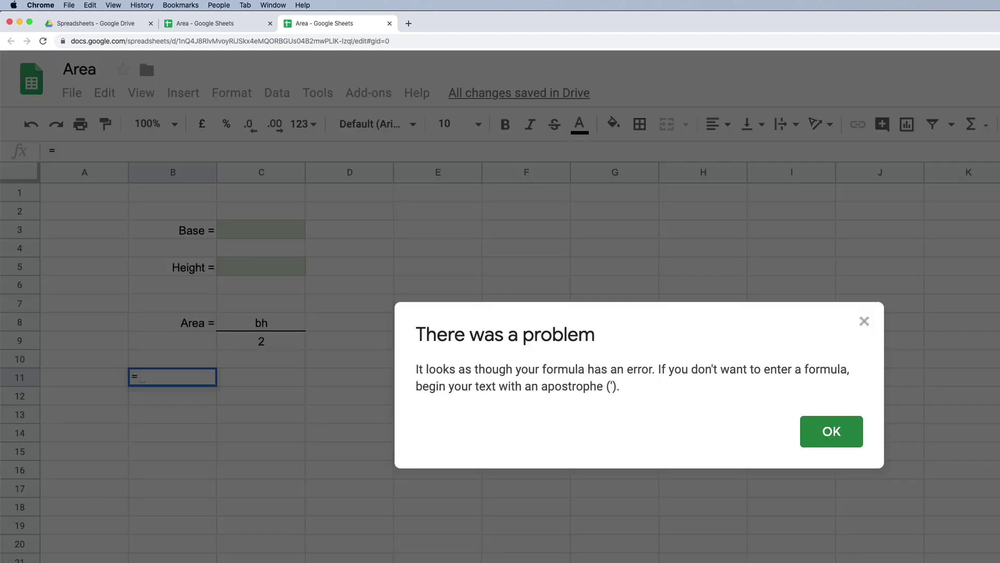
pyautogui.click(828, 437)
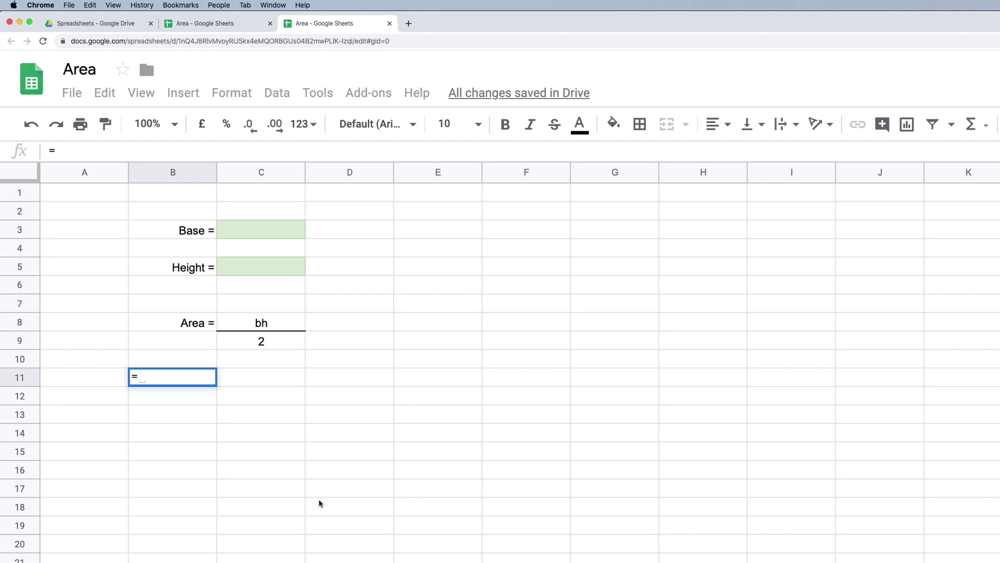
pyautogui.press('BackSpace')
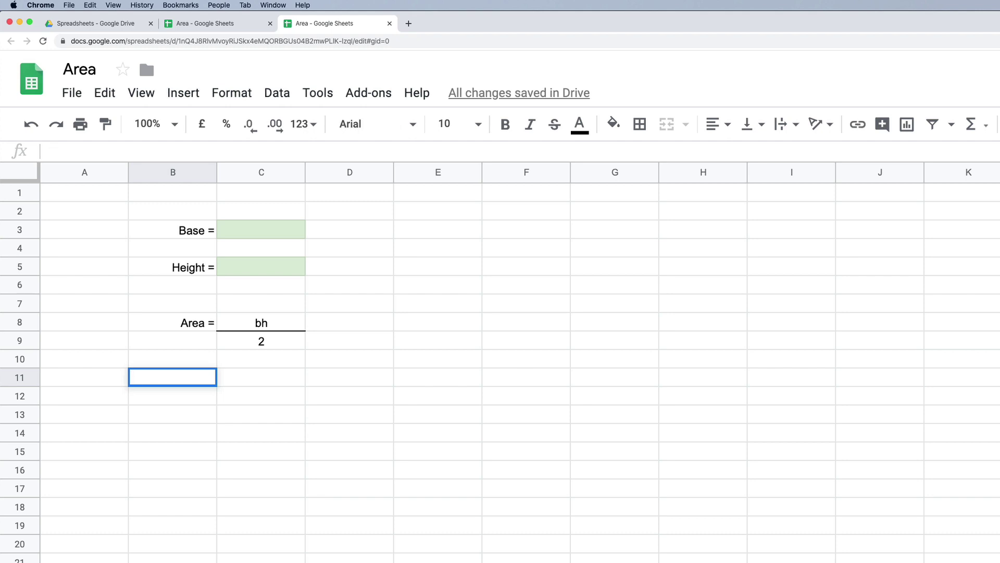
# - Enter an equals sign as plain text ('=) in B11 and right-align it
pyautogui.write("'=")
pyautogui.press('Return')
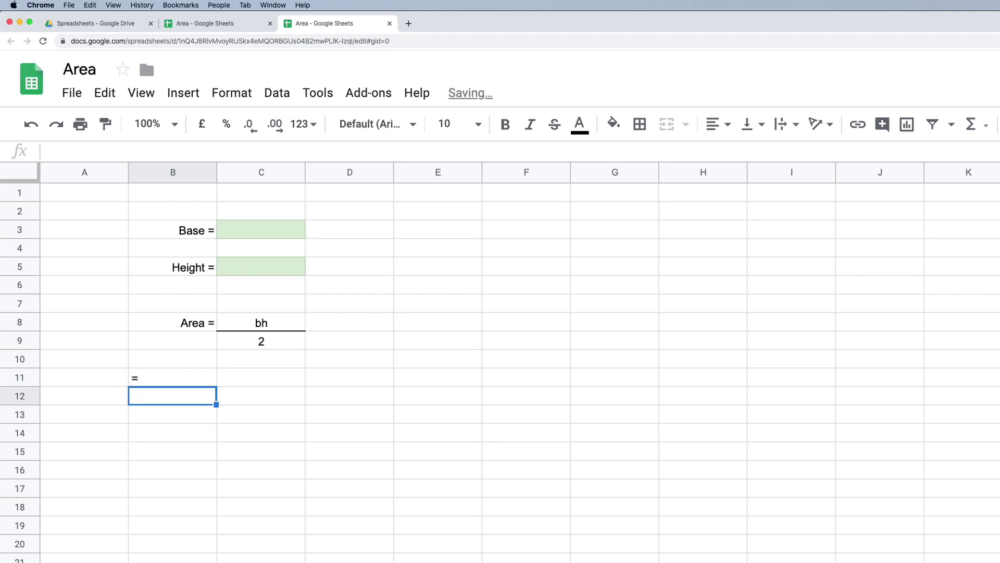
pyautogui.click(179, 380)
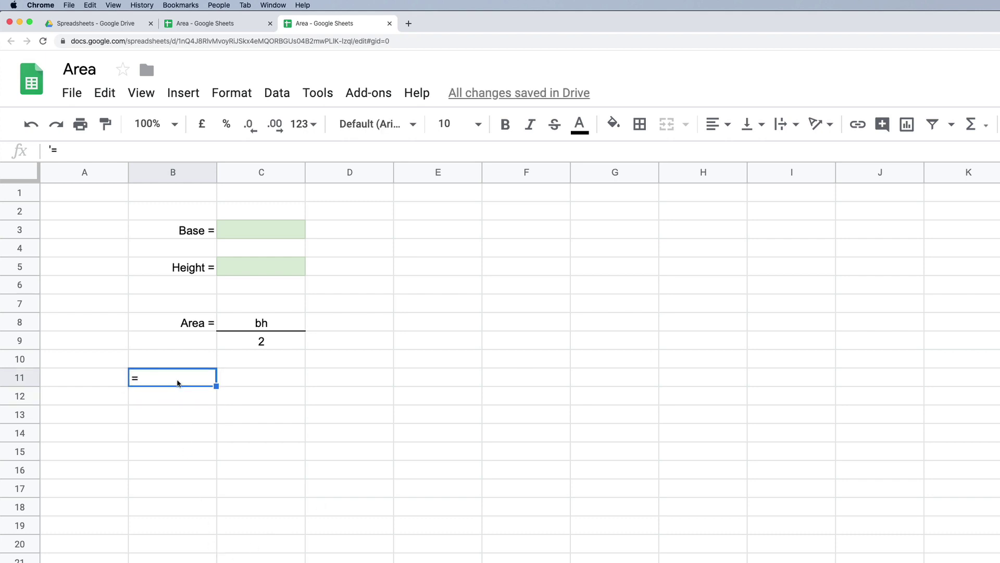
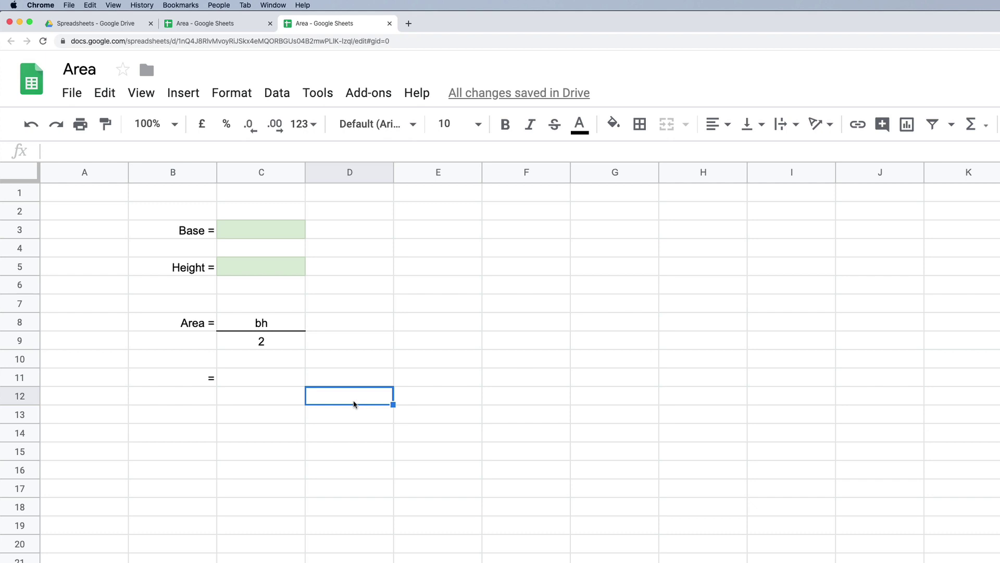
# - Enter the formula =C3 in C11 so that it repeats the base input
pyautogui.click(250, 384)
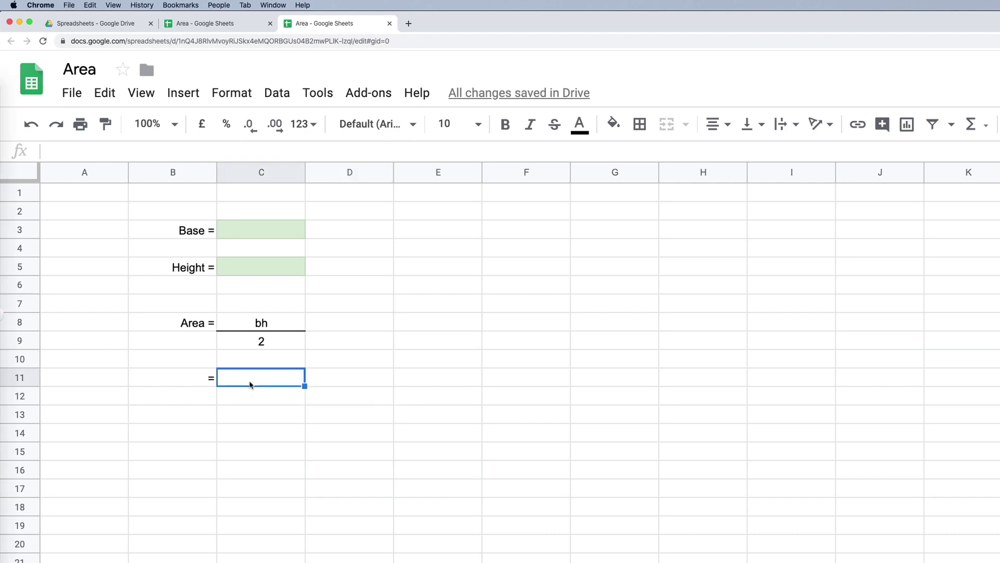
pyautogui.write('=')
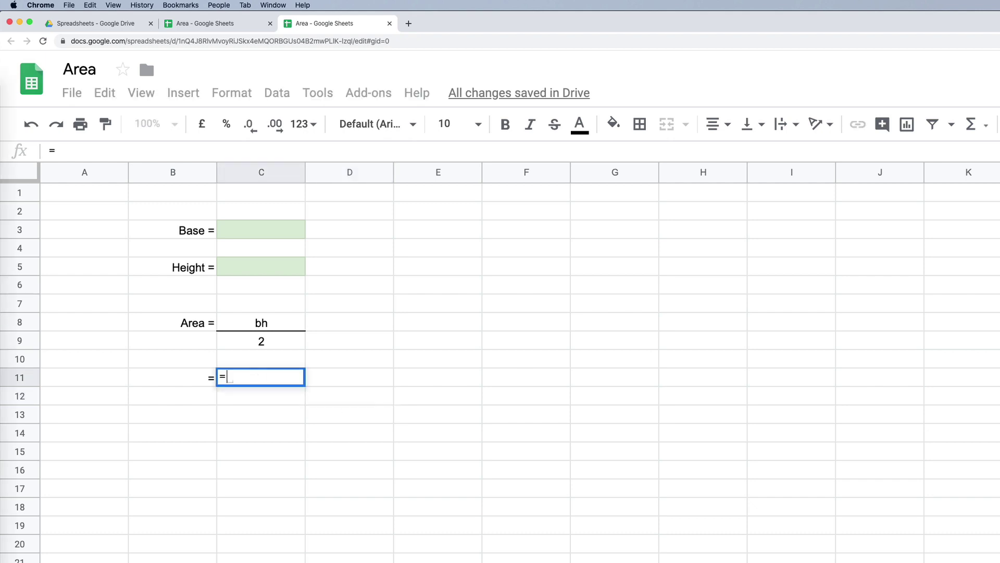
pyautogui.click(255, 231)
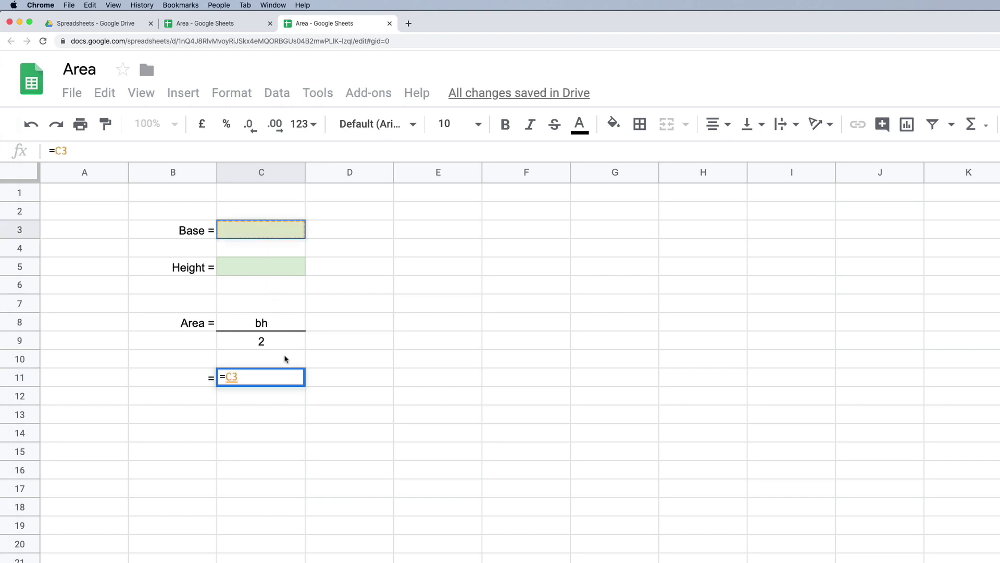
pyautogui.press('Return')
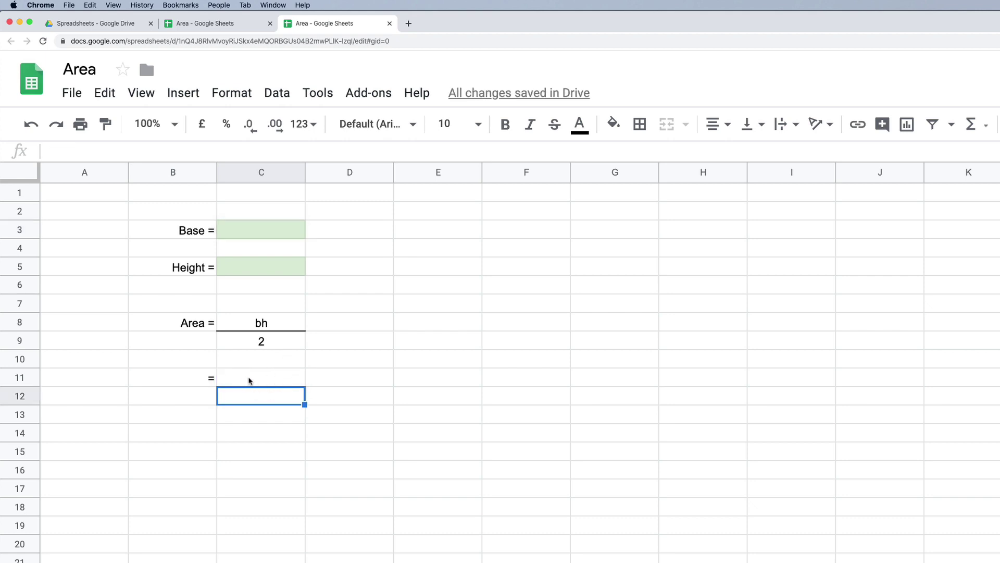
# - Enter 10 as the base in C3 and 12 as the height in C5
pyautogui.click(241, 231)
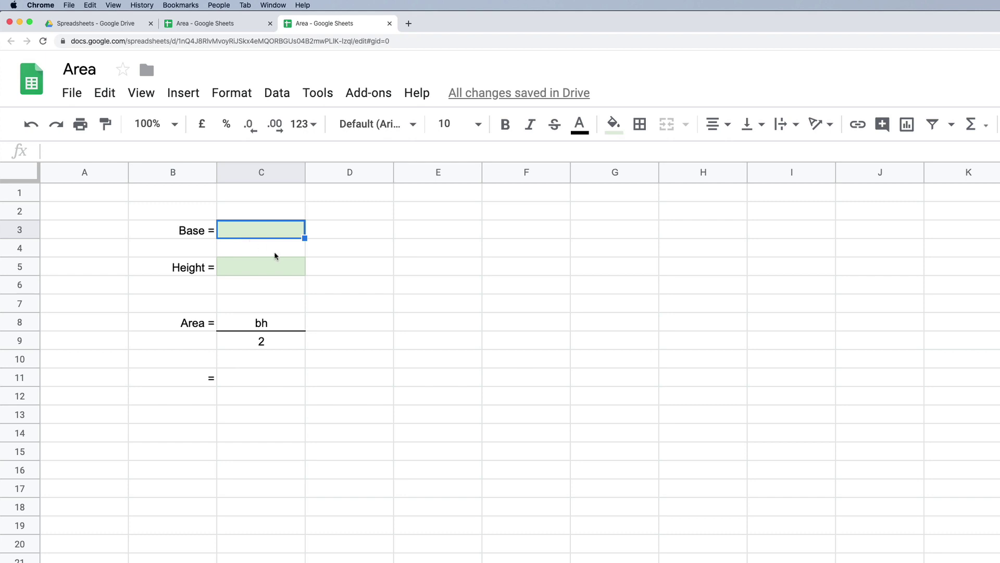
pyautogui.write('10')
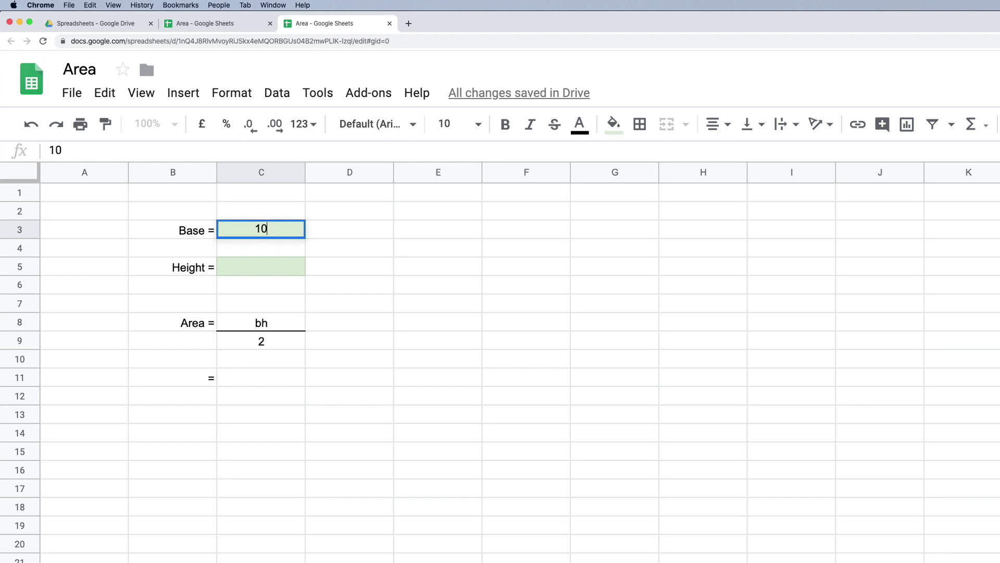
pyautogui.press('Return')
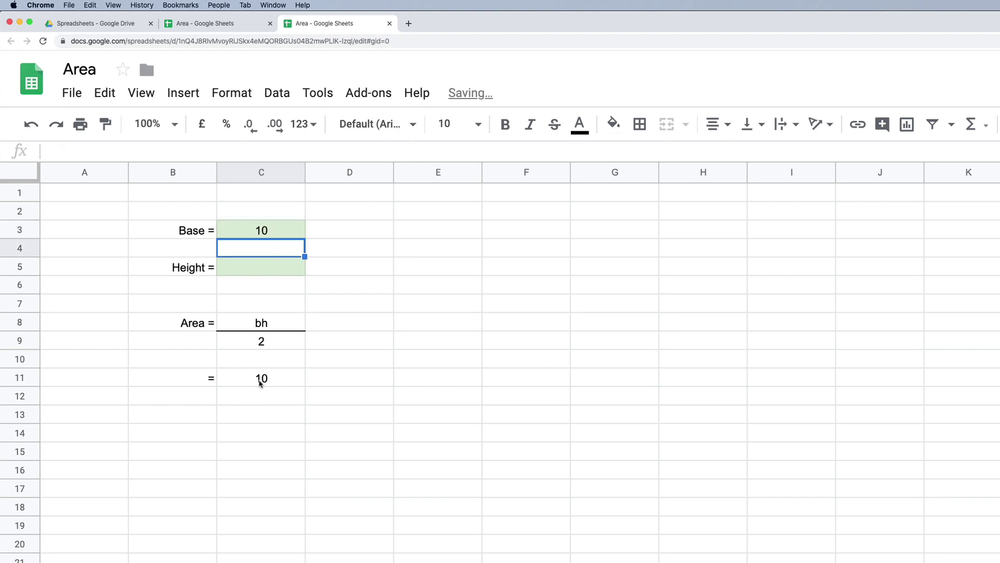
pyautogui.click(256, 268)
pyautogui.write('12')
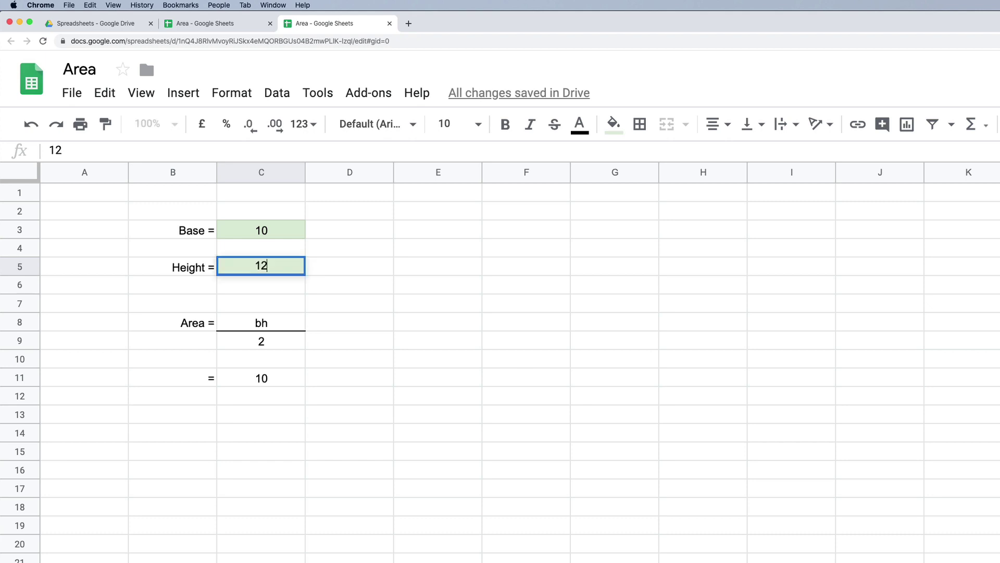
pyautogui.press('Return')
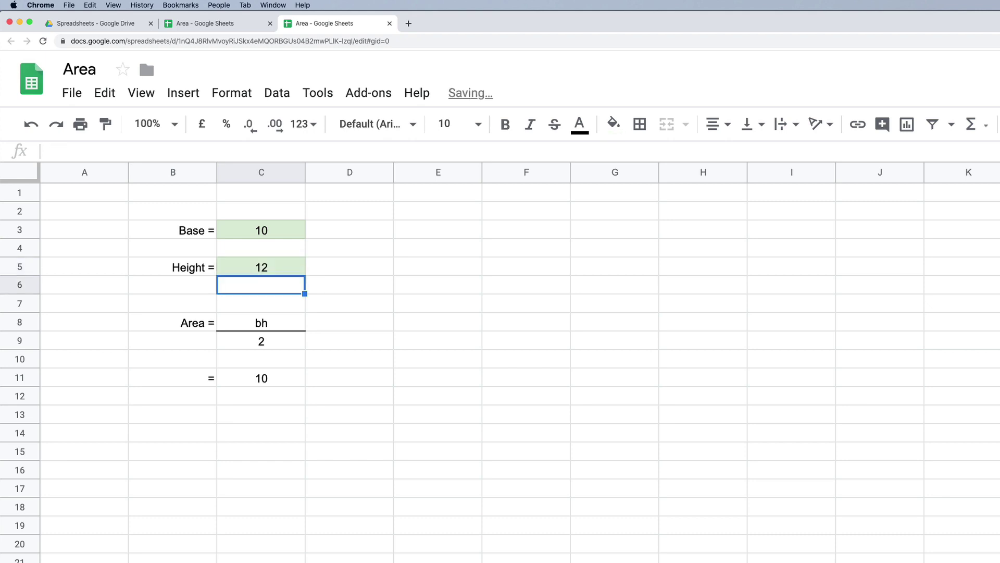
# - Enter x as the multiplication sign in D11 and the formula =C5 in E11 to repeat the height input
pyautogui.click(318, 383)
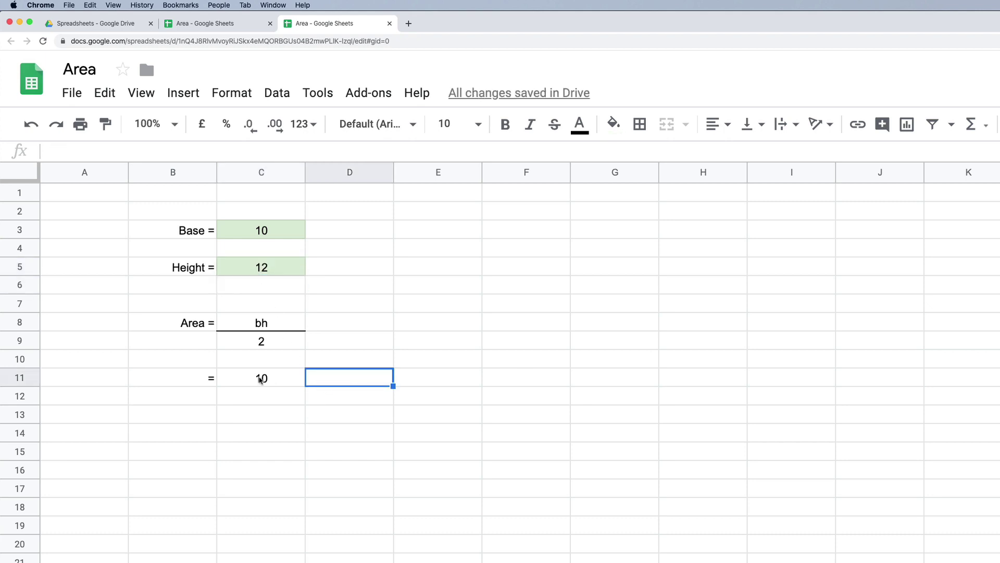
pyautogui.click(431, 383)
pyautogui.click(337, 382)
pyautogui.write('x')
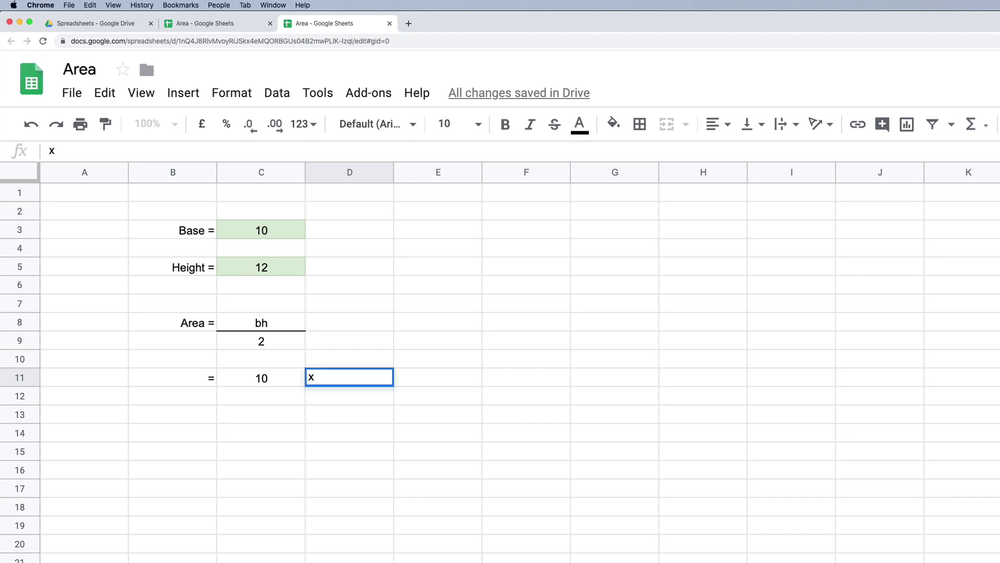
pyautogui.press('Return')
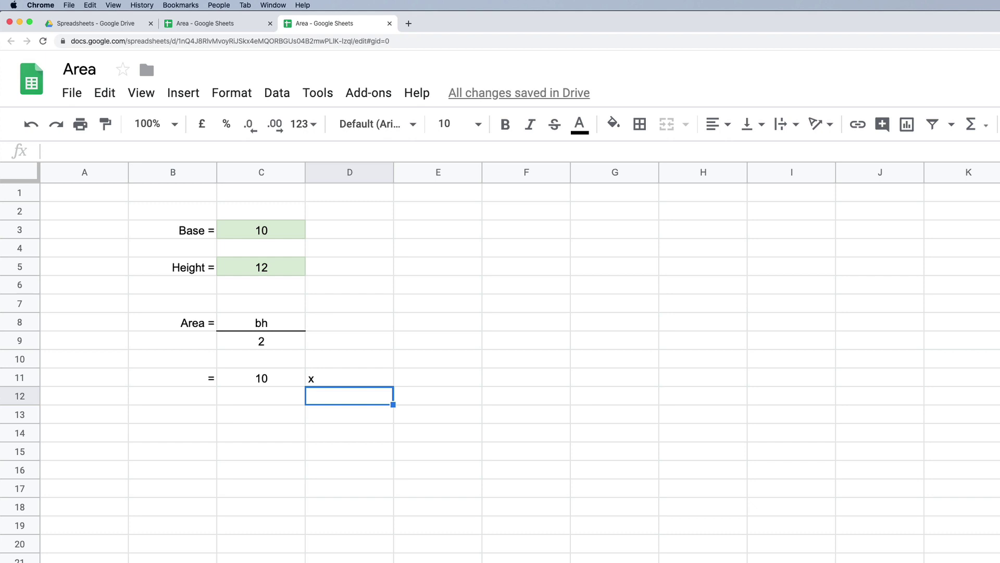
pyautogui.click(440, 384)
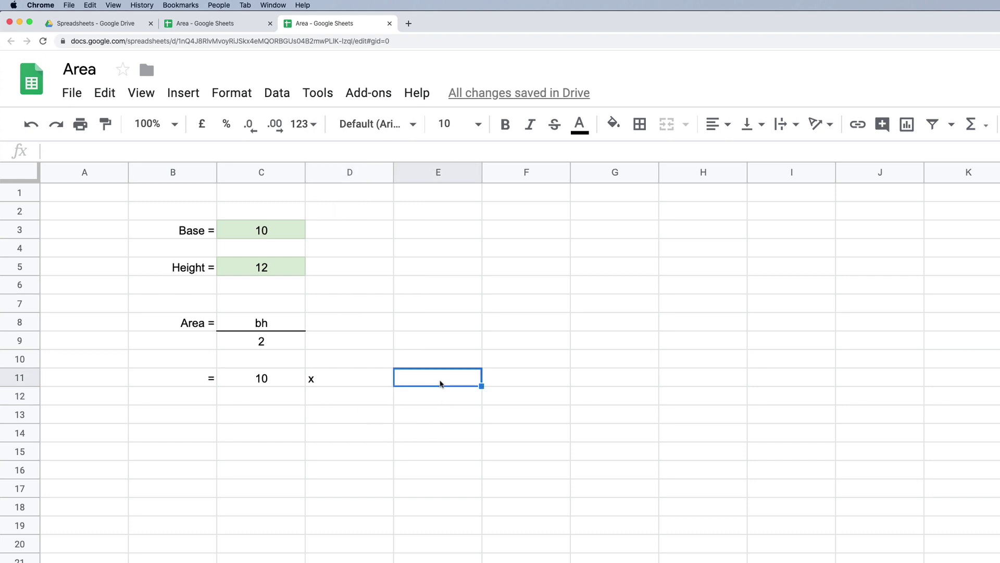
pyautogui.write('=')
pyautogui.click(267, 268)
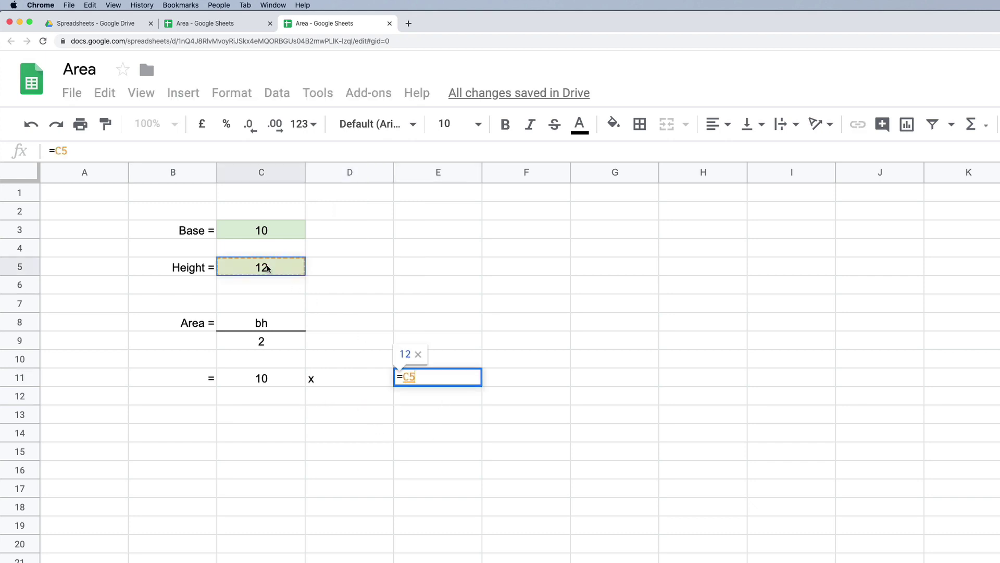
pyautogui.press('Return')
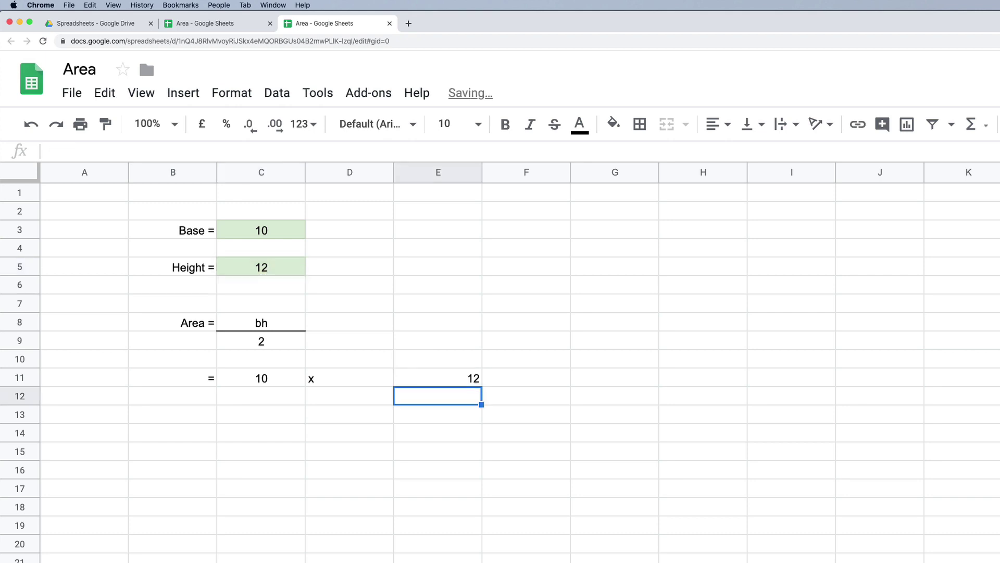
# - Centre-align the cells C11:E11 holding the base, multiplication sign and height
pyautogui.moveTo(234, 379); pyautogui.dragTo(438, 384)
pyautogui.click(725, 129)
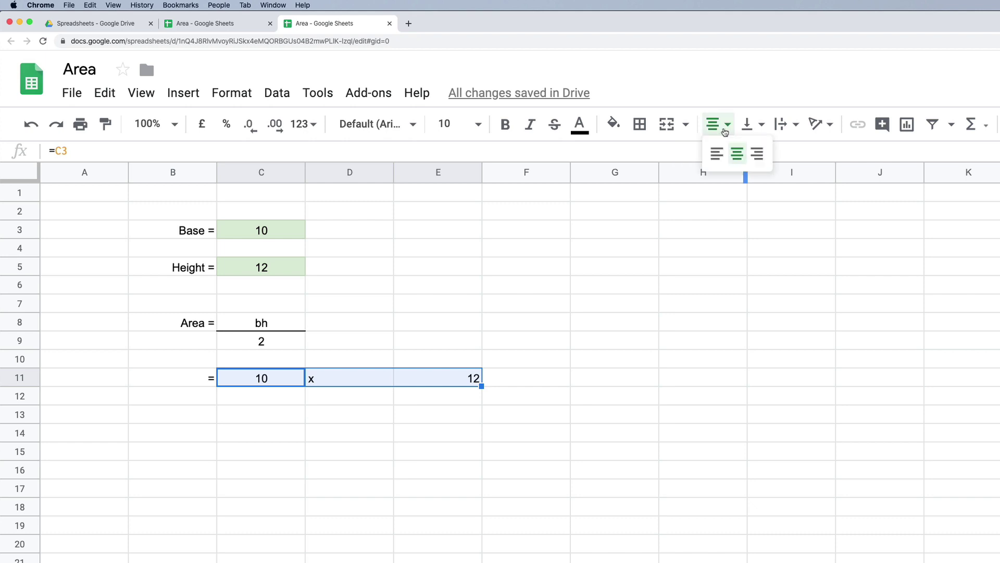
pyautogui.click(736, 154)
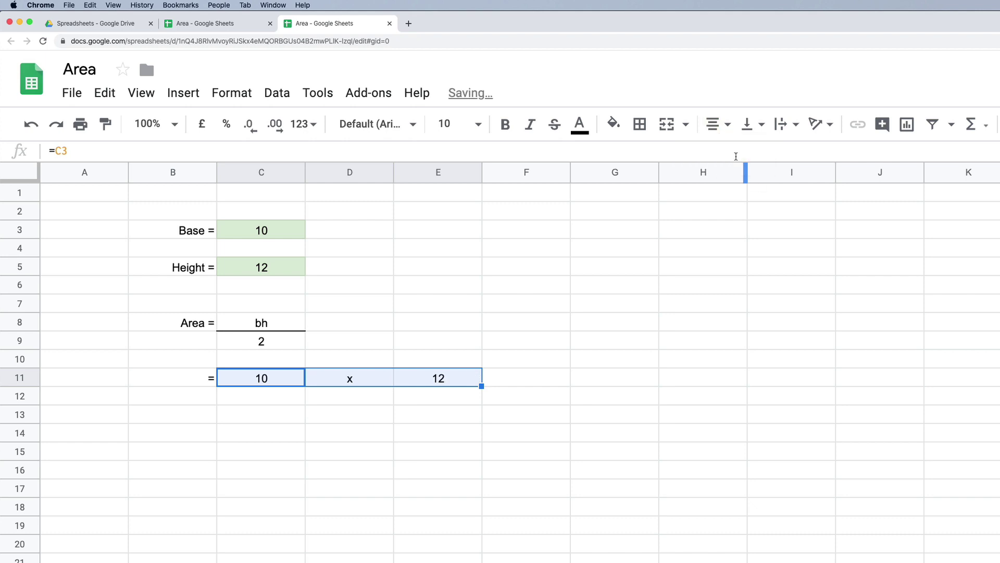
pyautogui.click(514, 494)
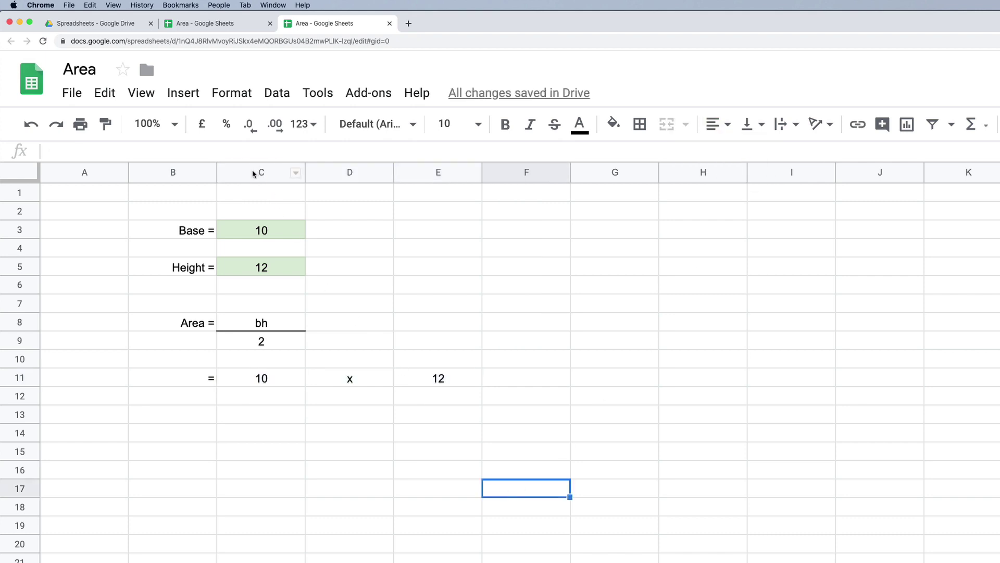
# - Narrow columns C, D and E together to one equal width that just fits their two-digit numbers
pyautogui.moveTo(252, 170); pyautogui.dragTo(449, 173)
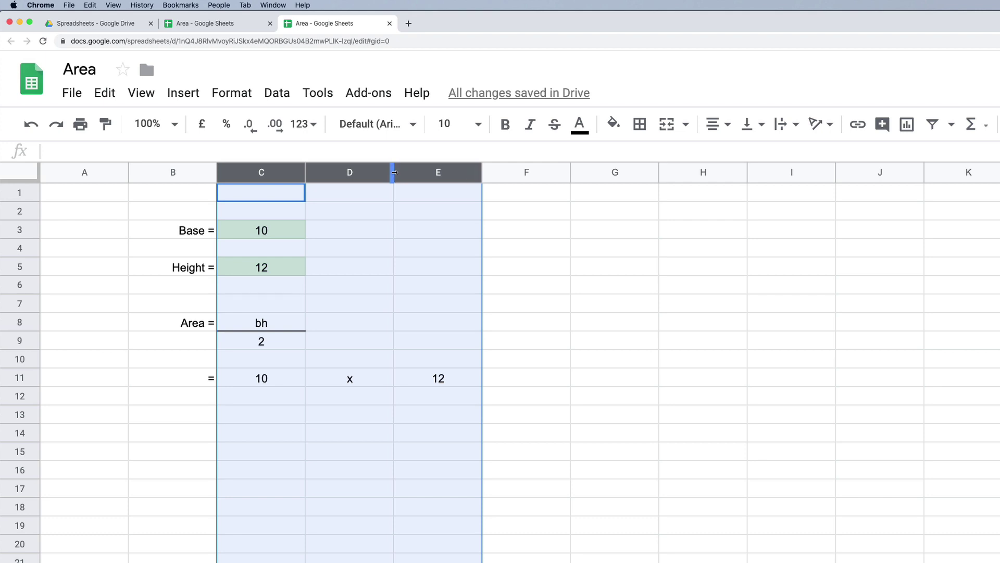
pyautogui.moveTo(393, 171); pyautogui.dragTo(332, 173)
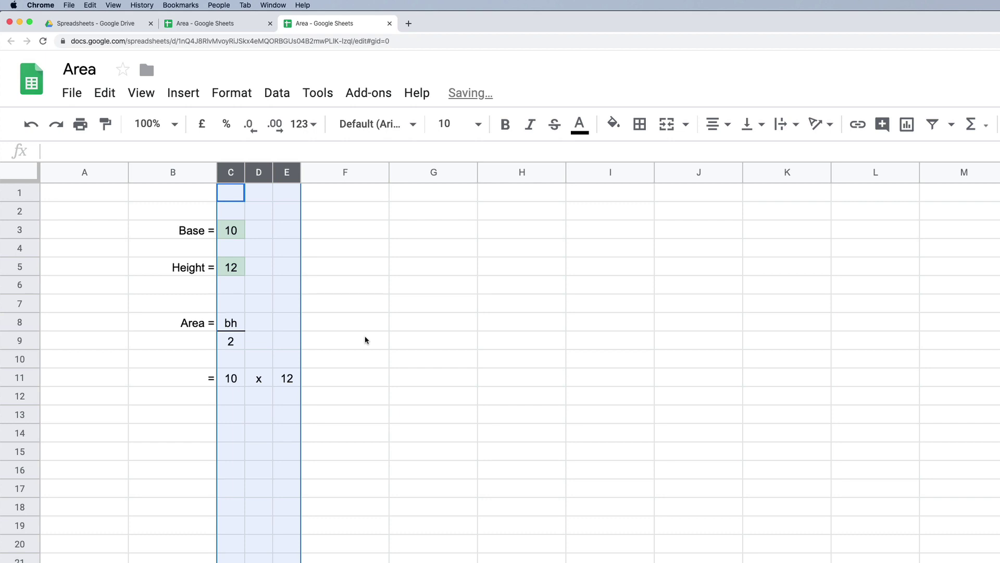
pyautogui.click(293, 435)
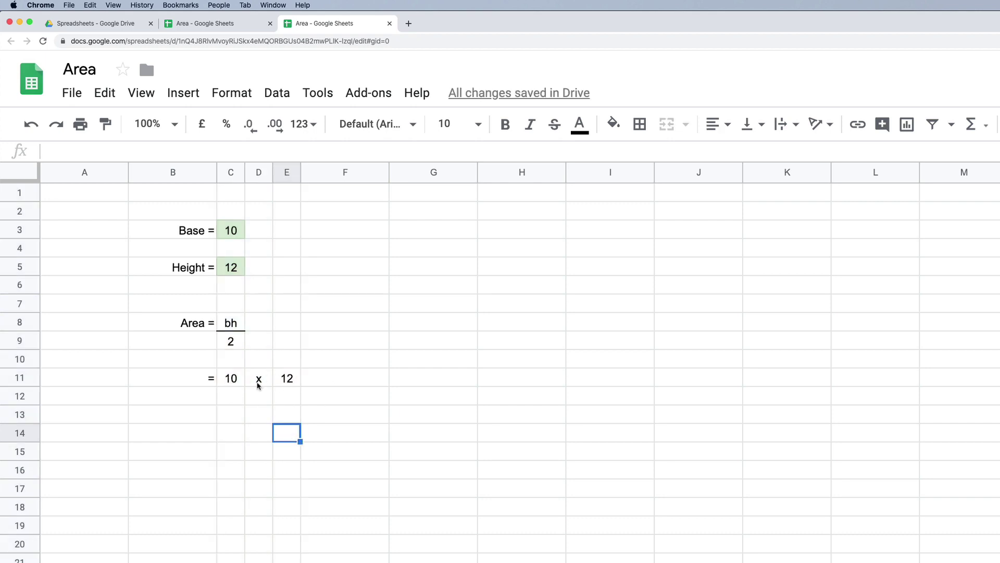
# - Add a bottom border under C11:E11 as the fraction line
pyautogui.moveTo(233, 380); pyautogui.dragTo(279, 382)
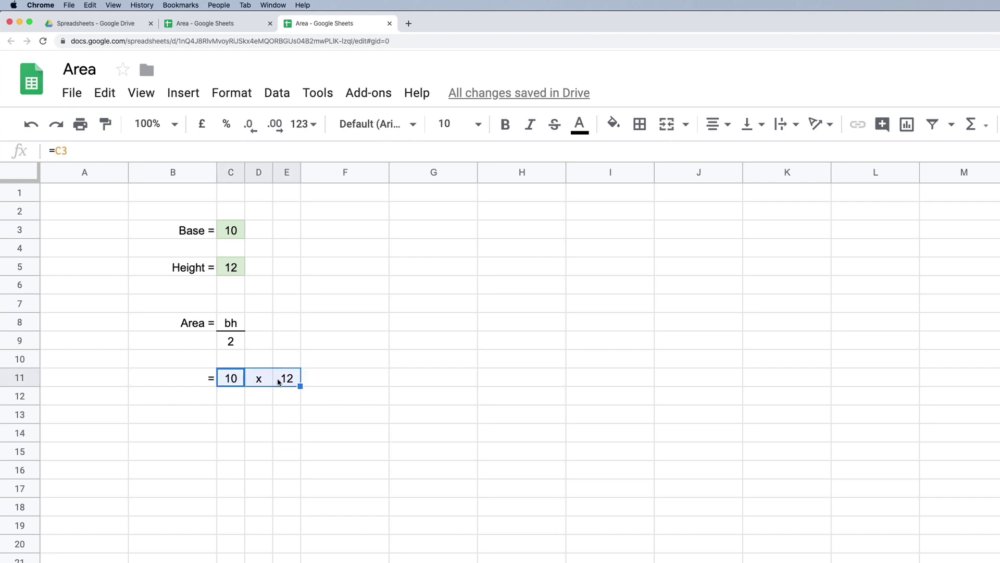
pyautogui.click(637, 132)
pyautogui.click(718, 186)
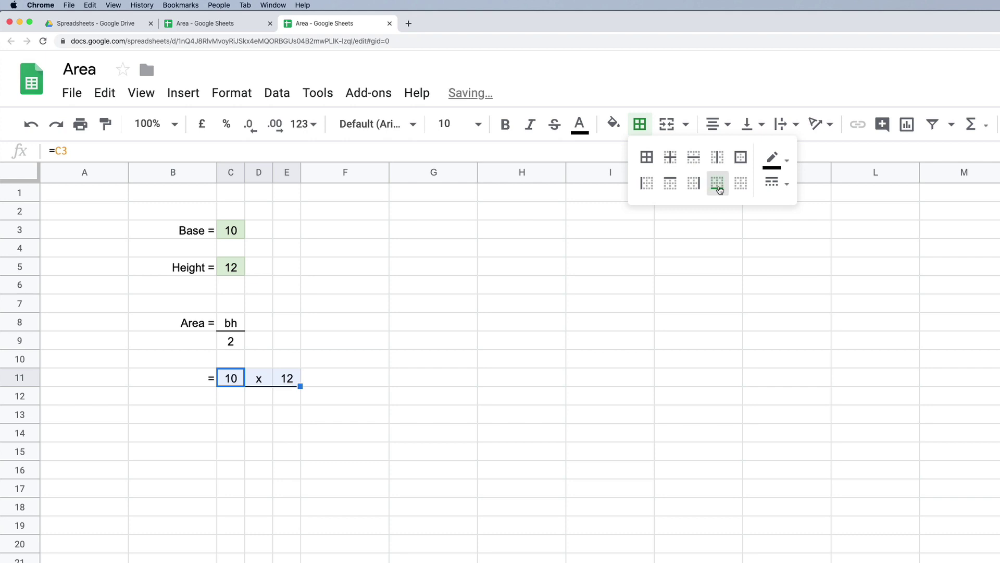
pyautogui.click(384, 447)
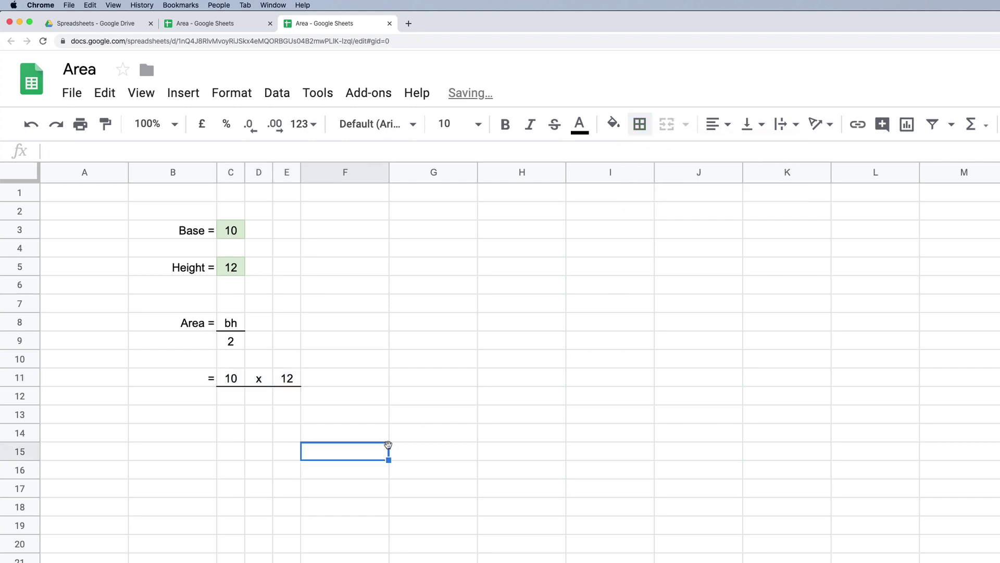
# - Enter the denominator 2 in D12 below the fraction line and centre-align it
pyautogui.click(260, 400)
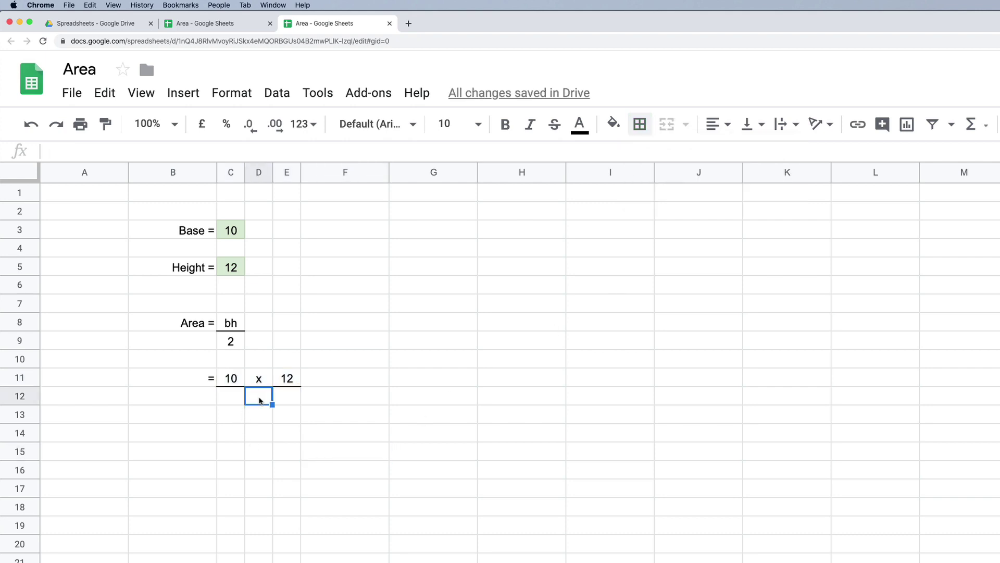
pyautogui.write('2')
pyautogui.press('Return')
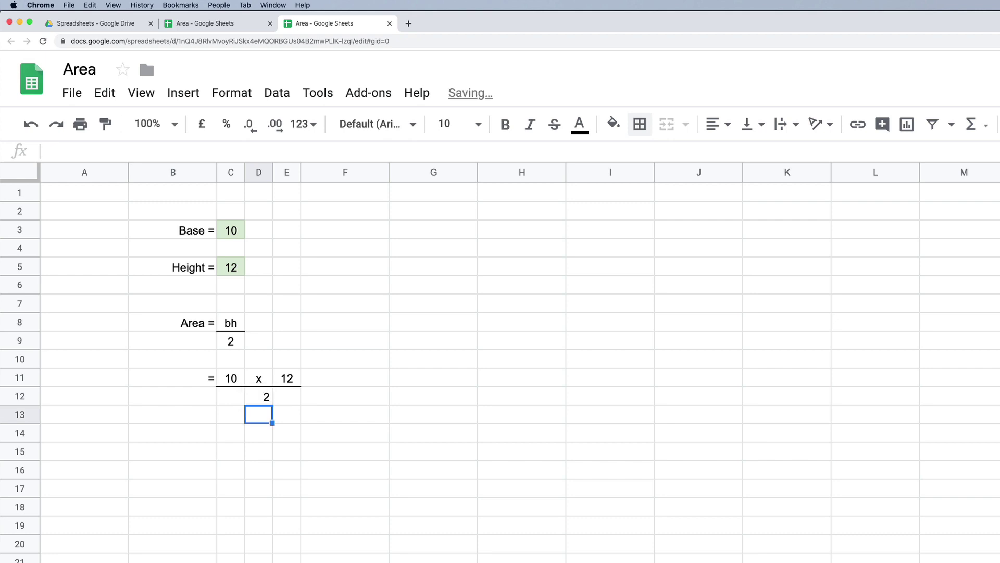
pyautogui.click(261, 402)
pyautogui.click(719, 124)
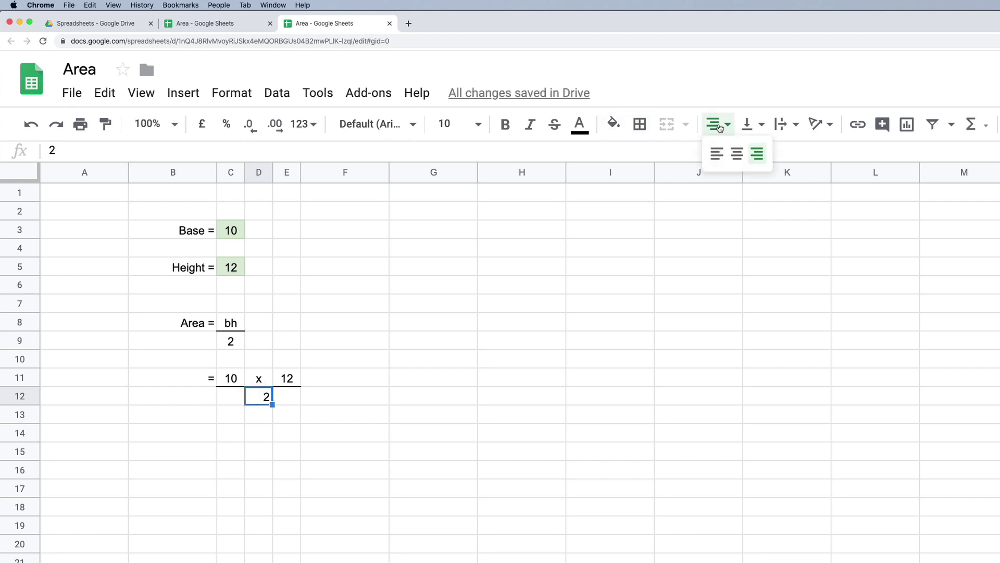
pyautogui.click(735, 155)
pyautogui.click(415, 491)
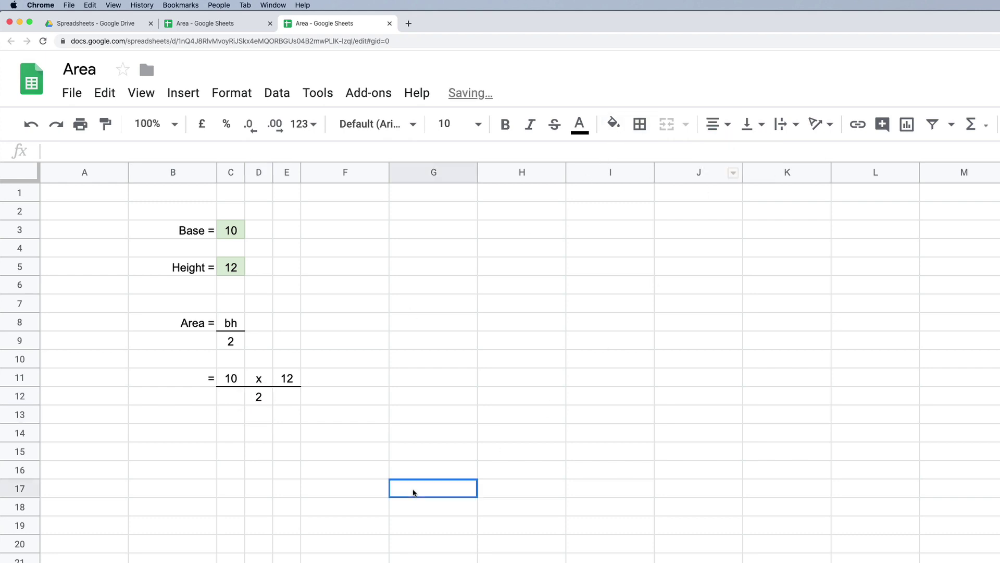
# - Enter an equals sign as plain text ('=) in B14 and right-align it
pyautogui.click(198, 439)
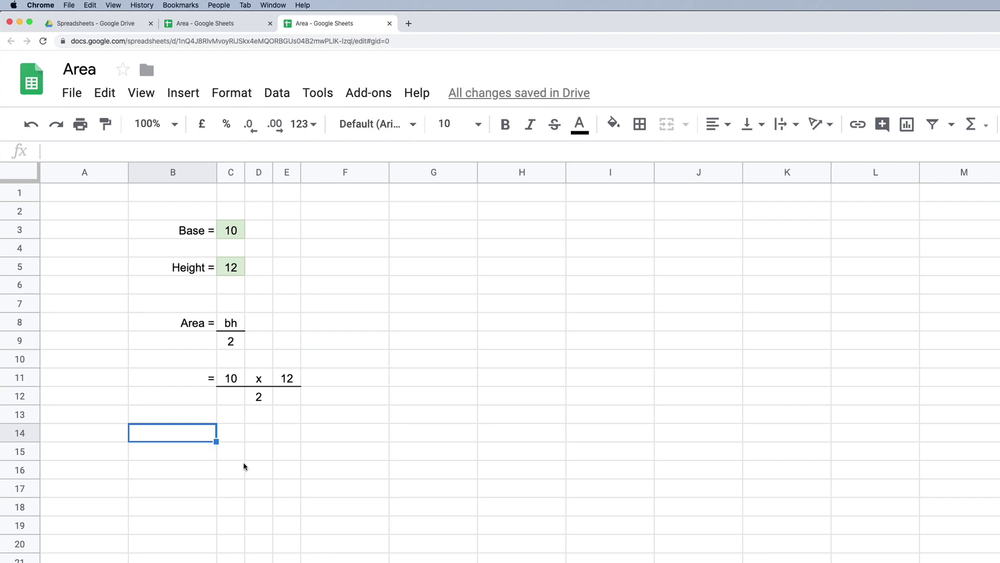
pyautogui.write("'=")
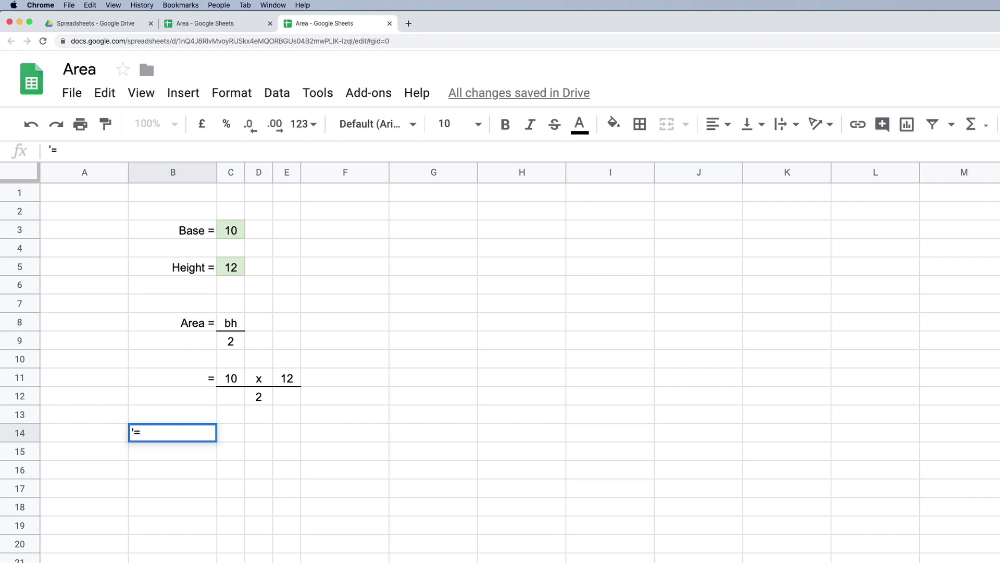
pyautogui.press('Return')
pyautogui.click(184, 439)
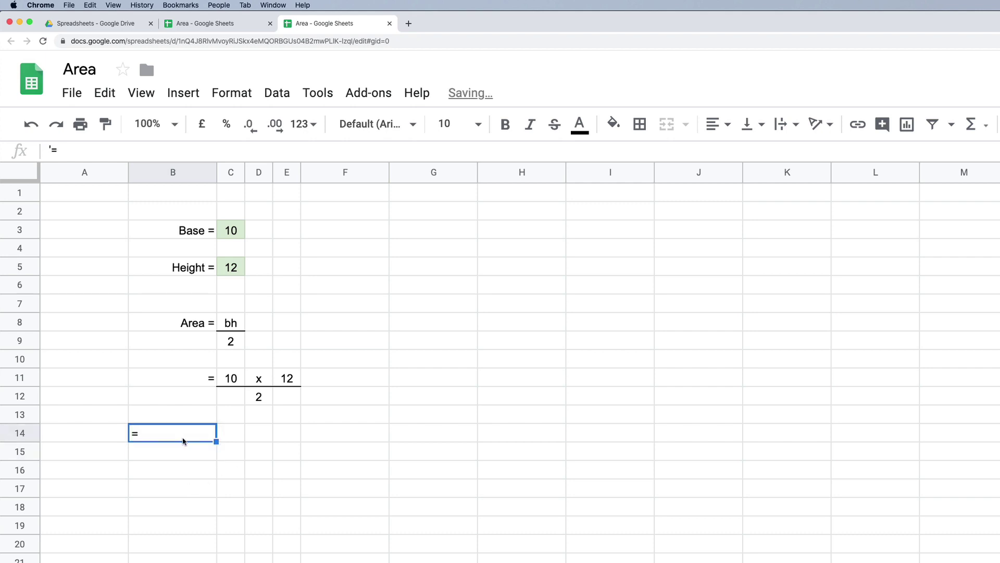
pyautogui.click(715, 128)
pyautogui.click(757, 153)
# - Enter the formula =C3*C5 in C14 to multiply the base by the height, and select that cell again
pyautogui.click(238, 436)
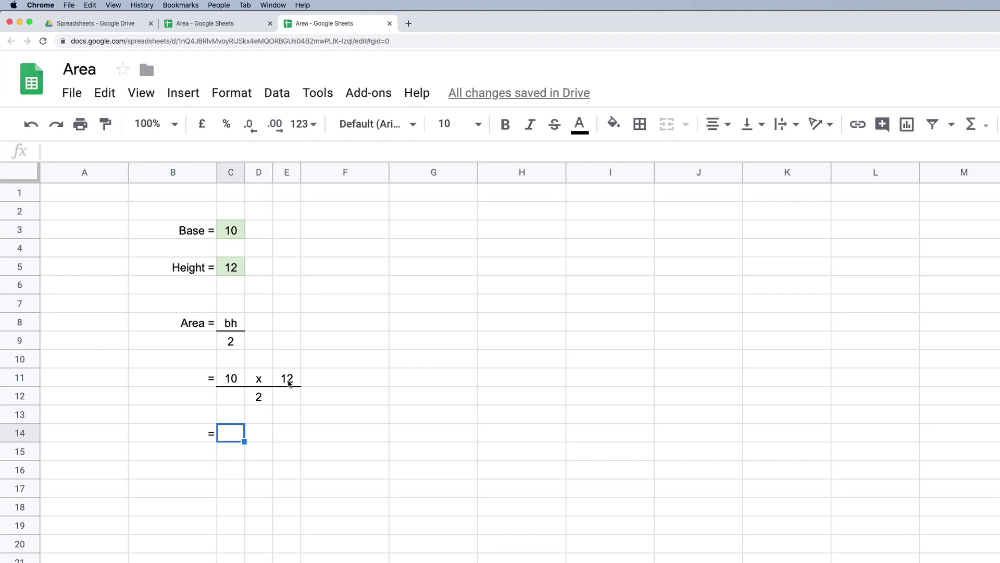
pyautogui.write('=')
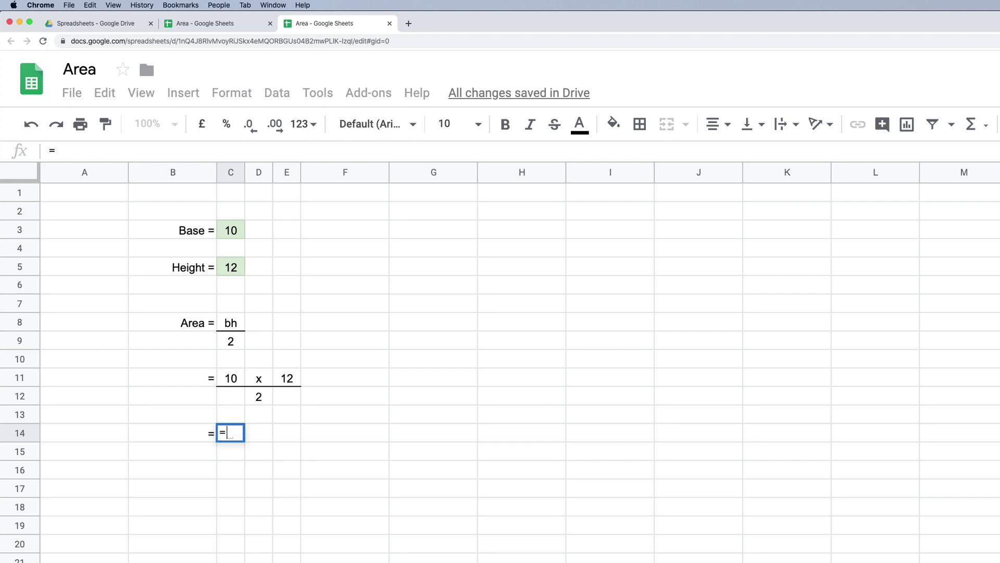
pyautogui.click(228, 233)
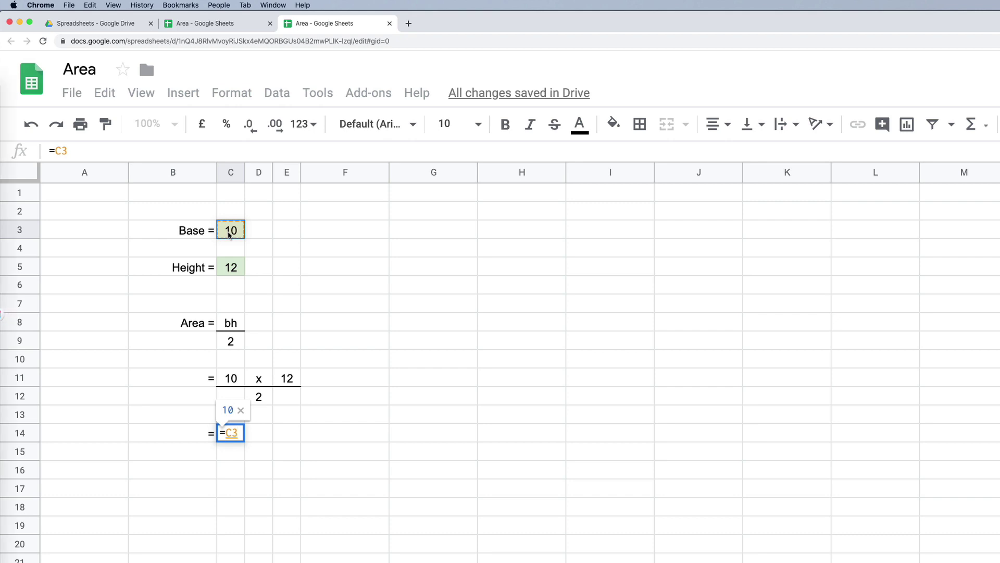
pyautogui.write('*')
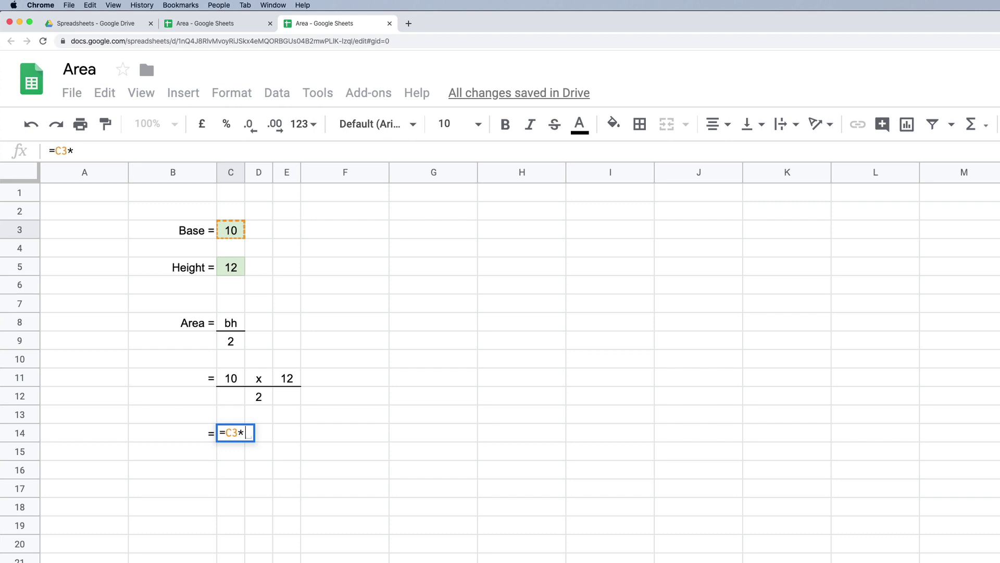
pyautogui.click(235, 270)
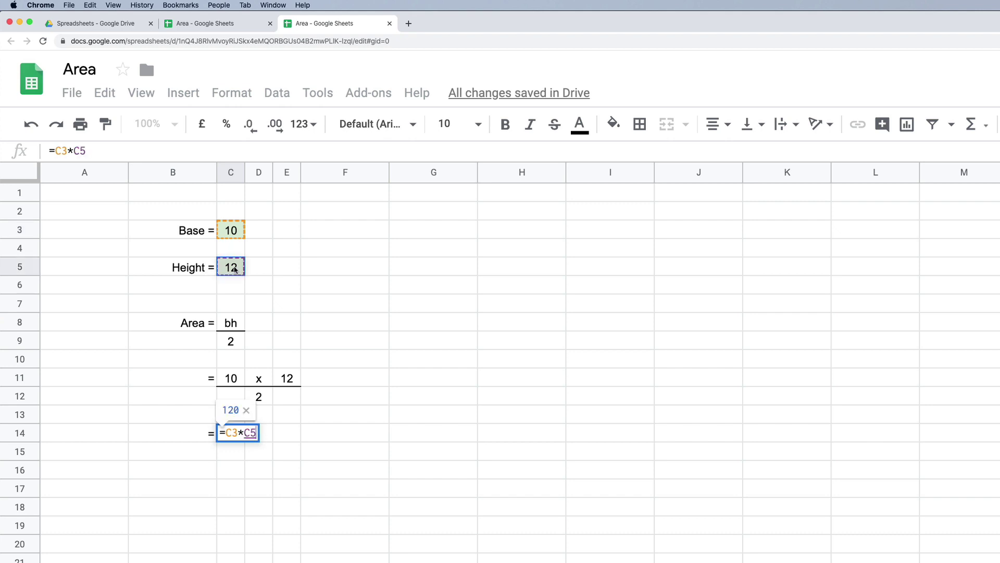
pyautogui.press('Return')
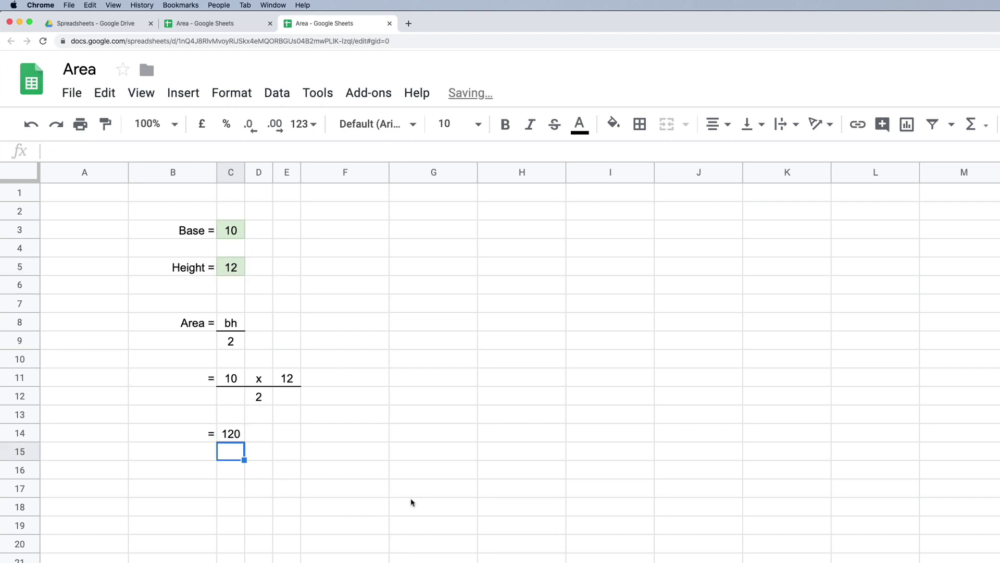
pyautogui.click(362, 512)
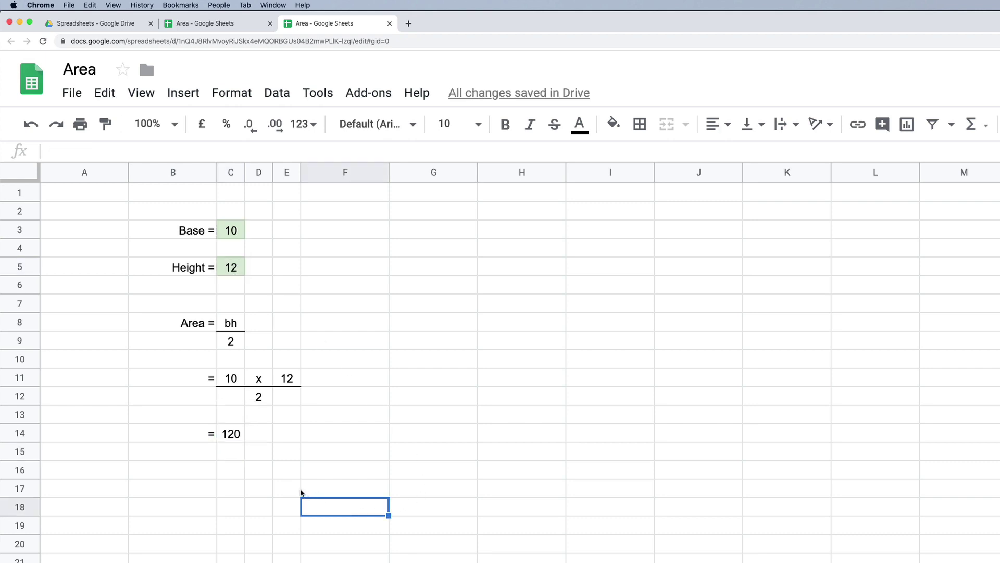
pyautogui.click(227, 435)
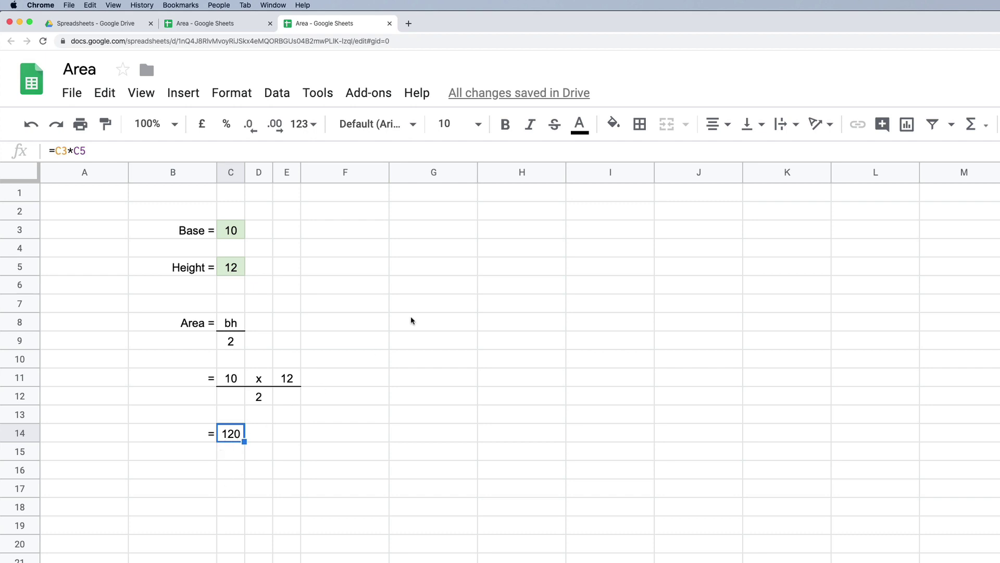
# - Add a bottom border under C14 as the fraction line and enter the denominator 2 in C15
pyautogui.click(640, 124)
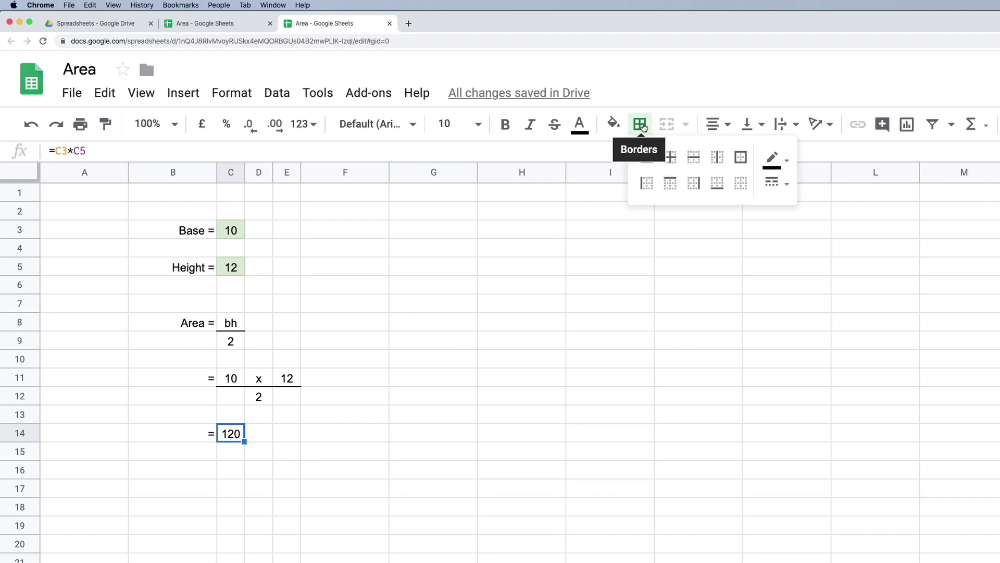
pyautogui.click(716, 186)
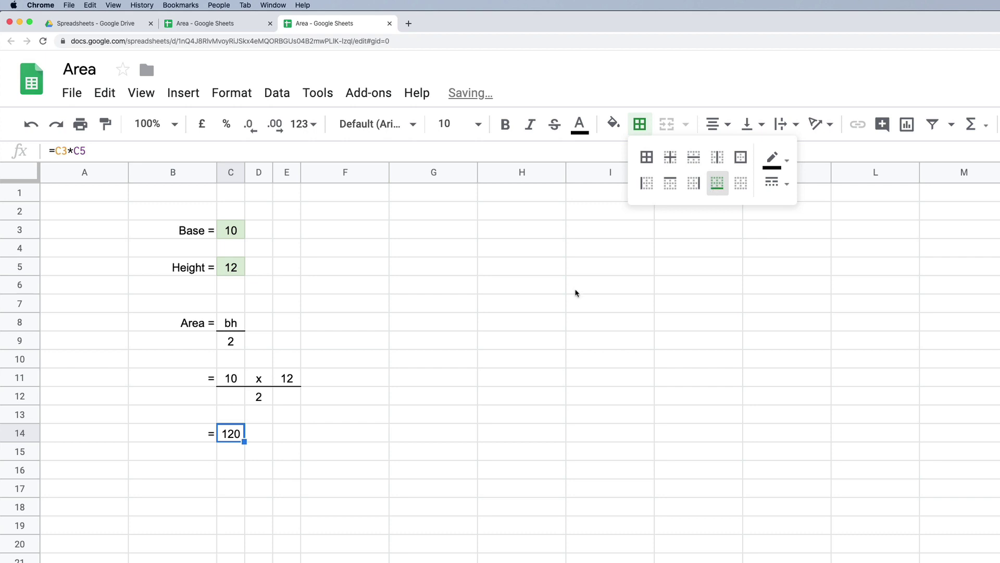
pyautogui.click(229, 456)
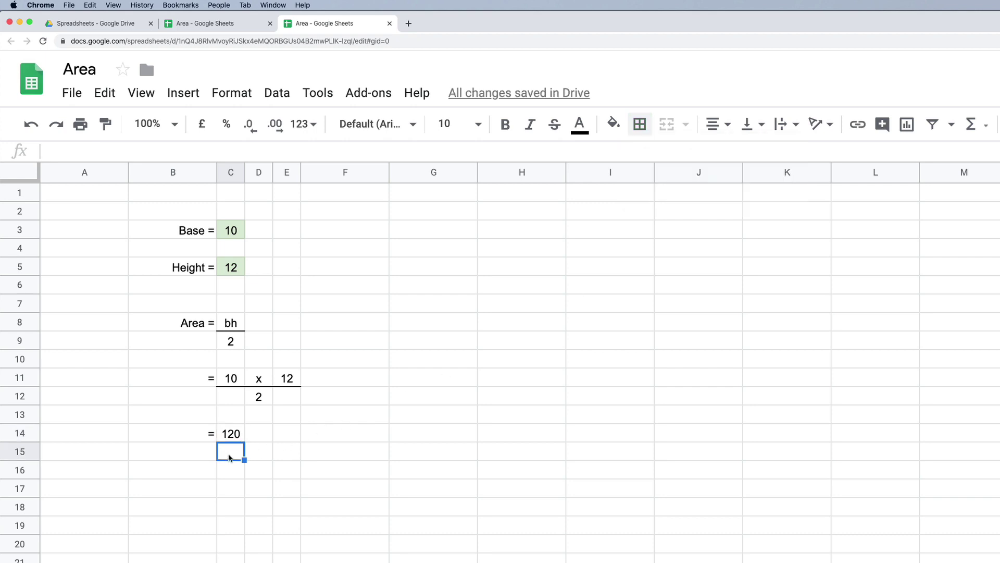
pyautogui.write('2')
pyautogui.press('Return')
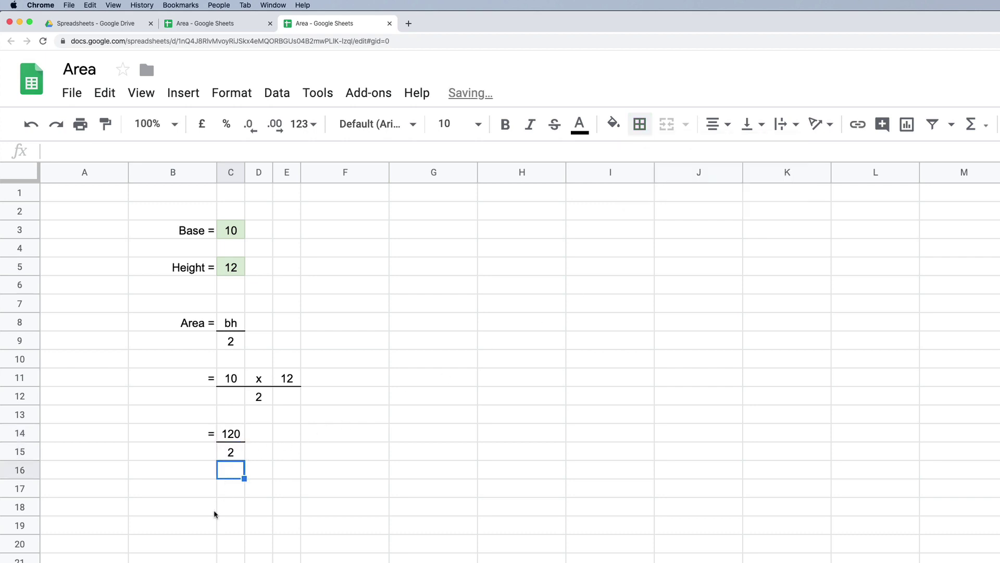
# - Enter an equals sign as plain text ('=) in B17 and right-align it
pyautogui.click(210, 494)
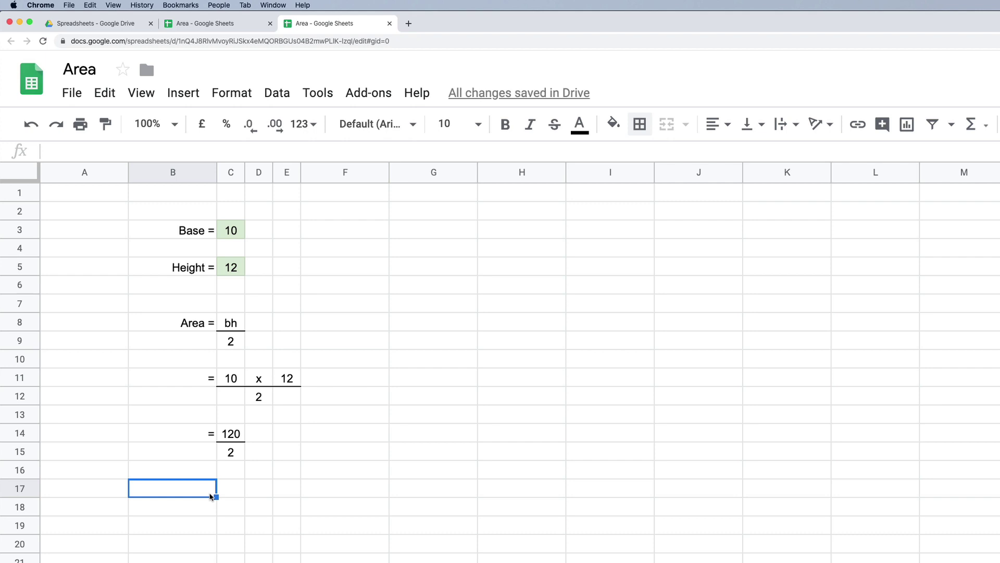
pyautogui.doubleClick(179, 494)
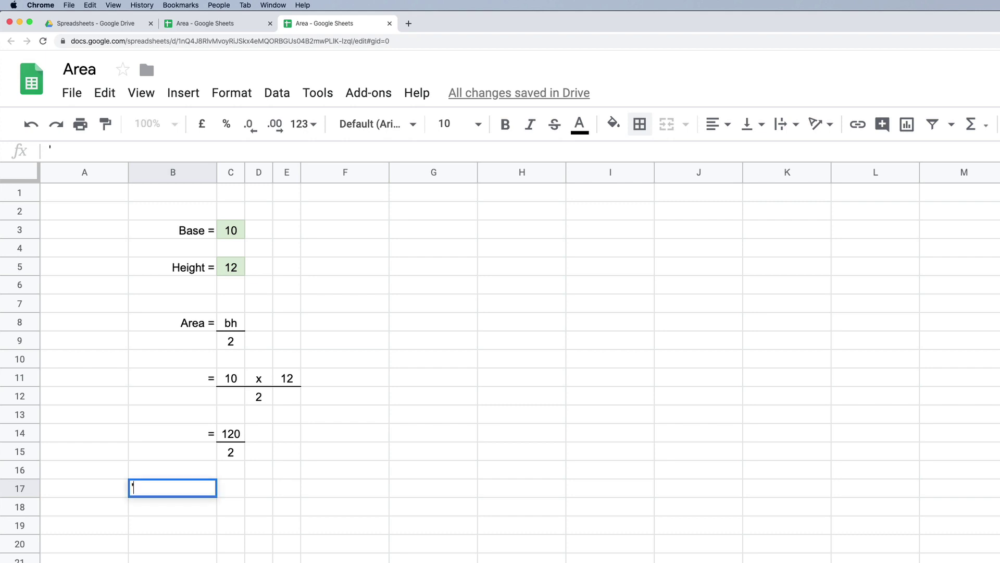
pyautogui.write('=')
pyautogui.press('Return')
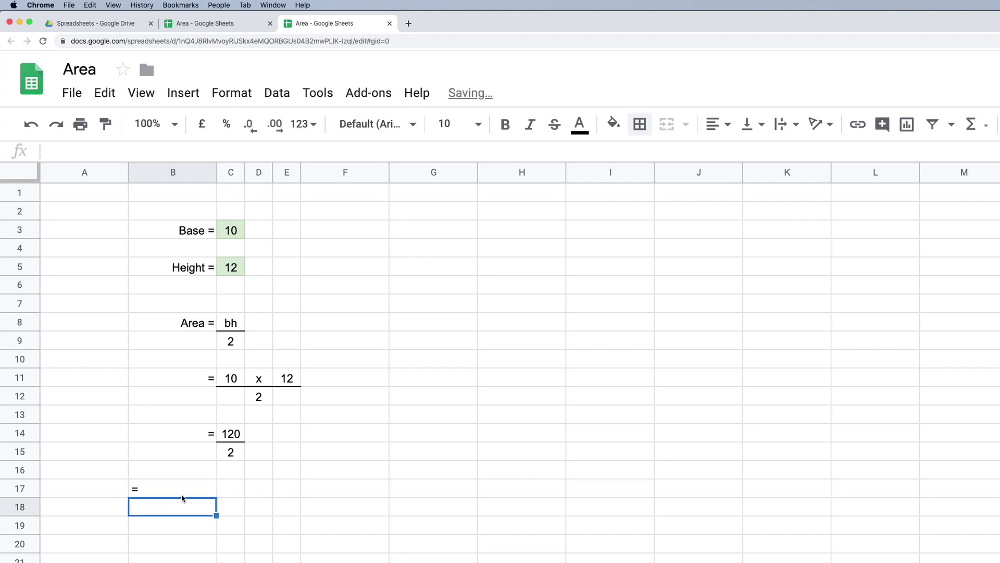
pyautogui.click(210, 484)
pyautogui.click(716, 125)
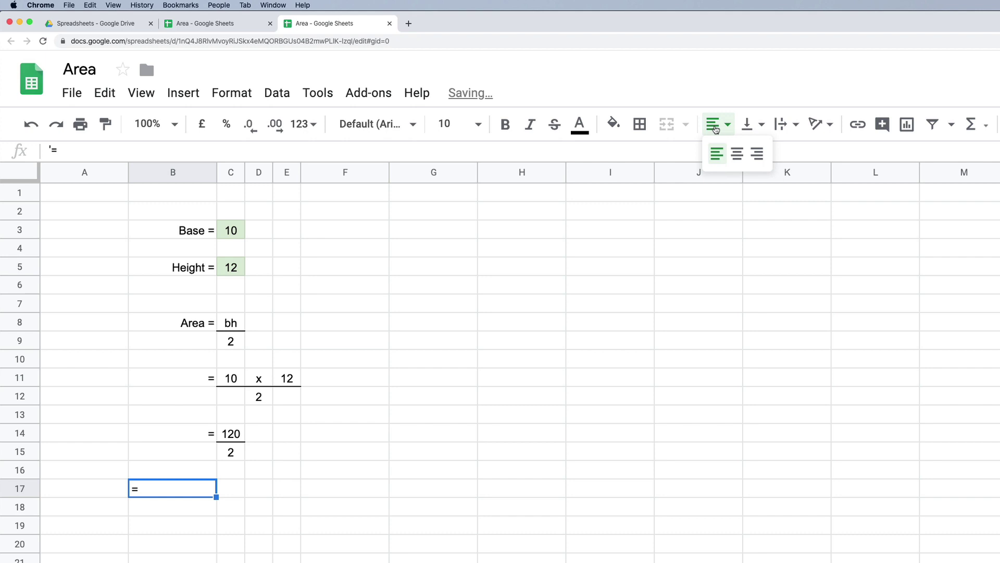
pyautogui.click(757, 153)
# - Enter the formula =C14/C15 in C17 to divide the product by the denominator
pyautogui.click(225, 490)
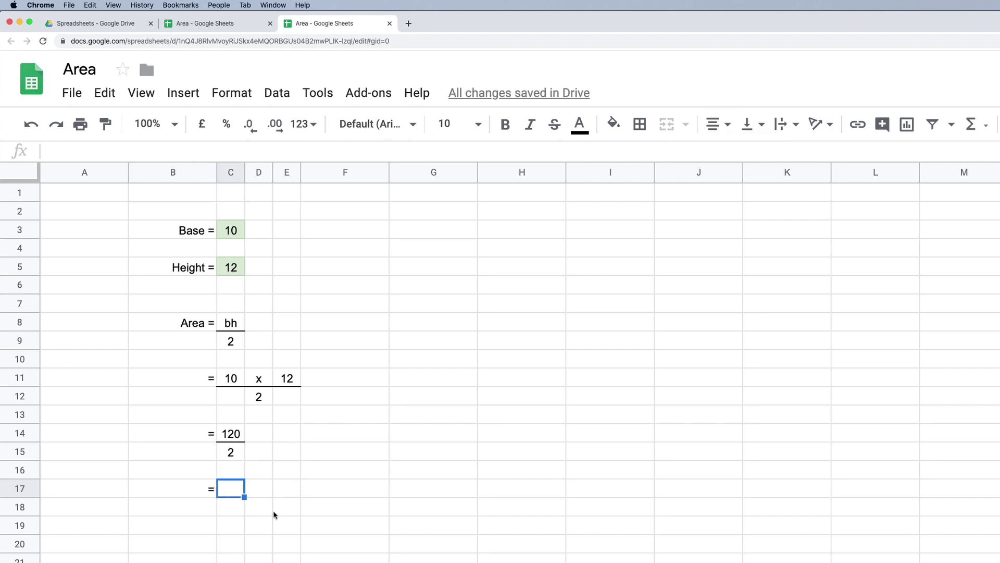
pyautogui.write('=')
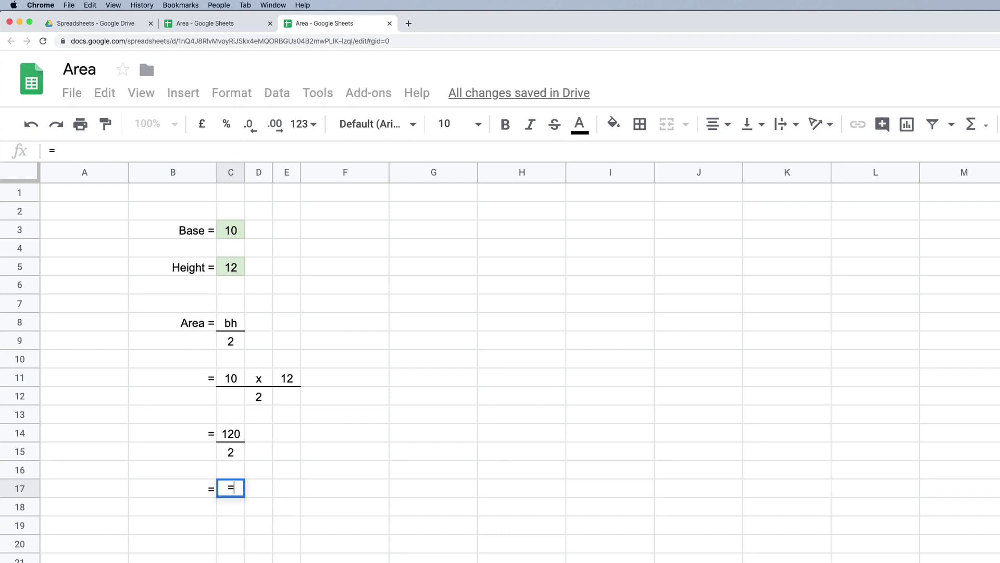
pyautogui.click(224, 433)
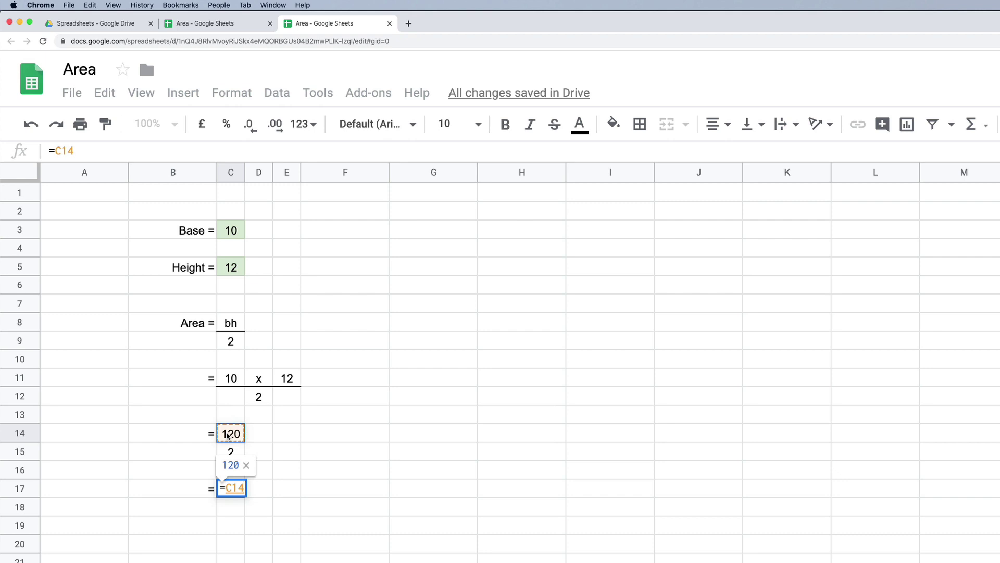
pyautogui.write('/')
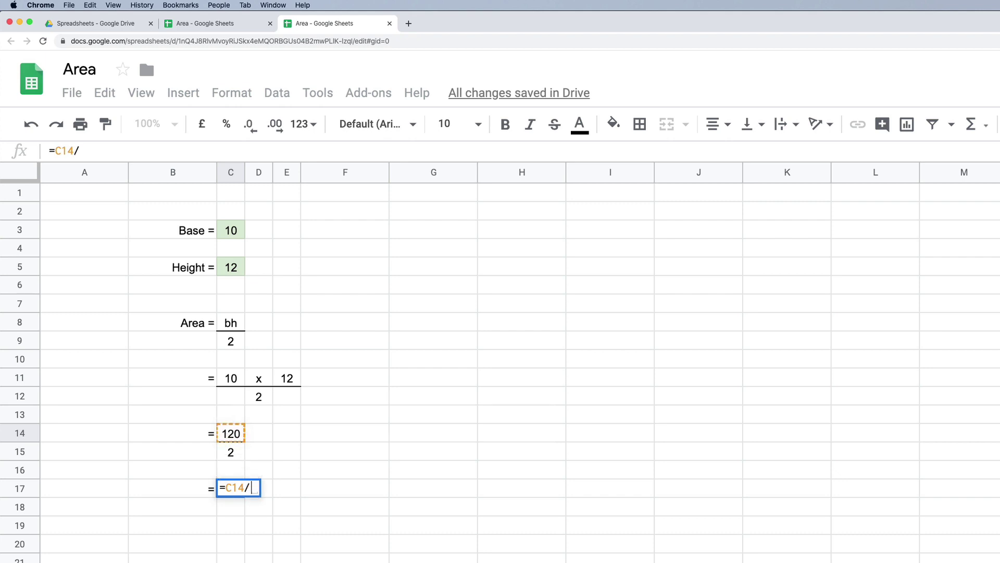
pyautogui.click(228, 453)
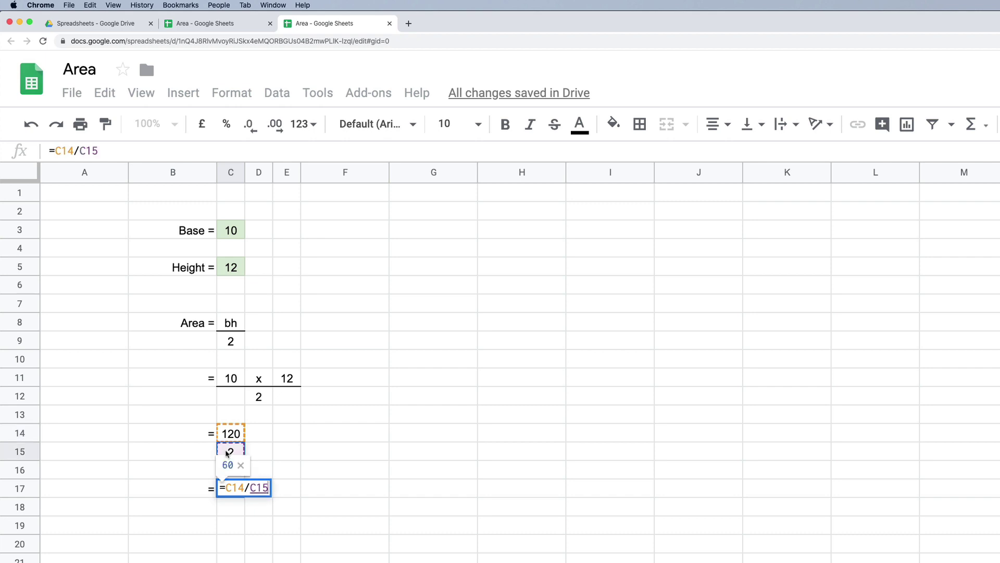
pyautogui.press('Return')
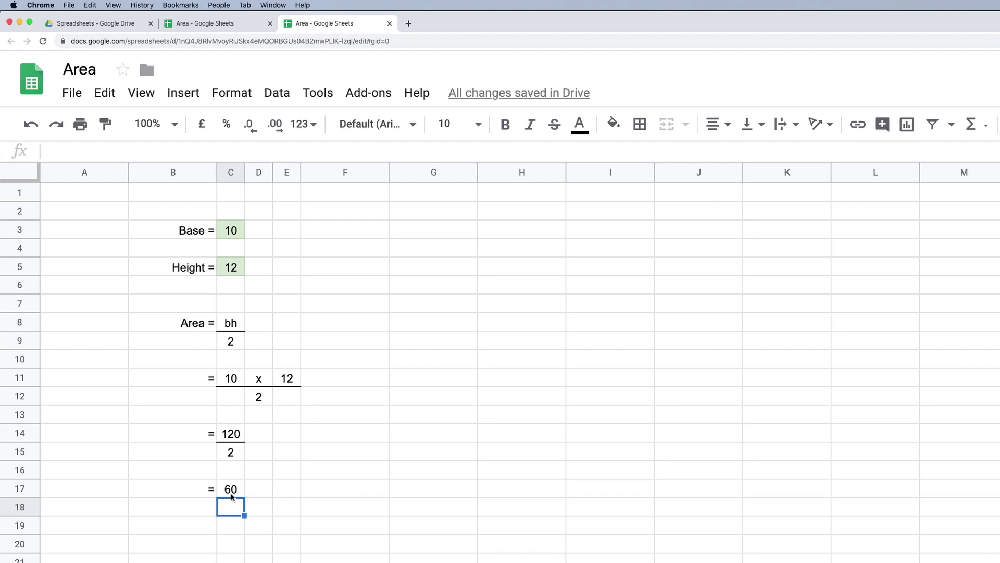
# - Enter the unit cm in D17 and its exponent 2 in E17 beside the area result
pyautogui.click(259, 495)
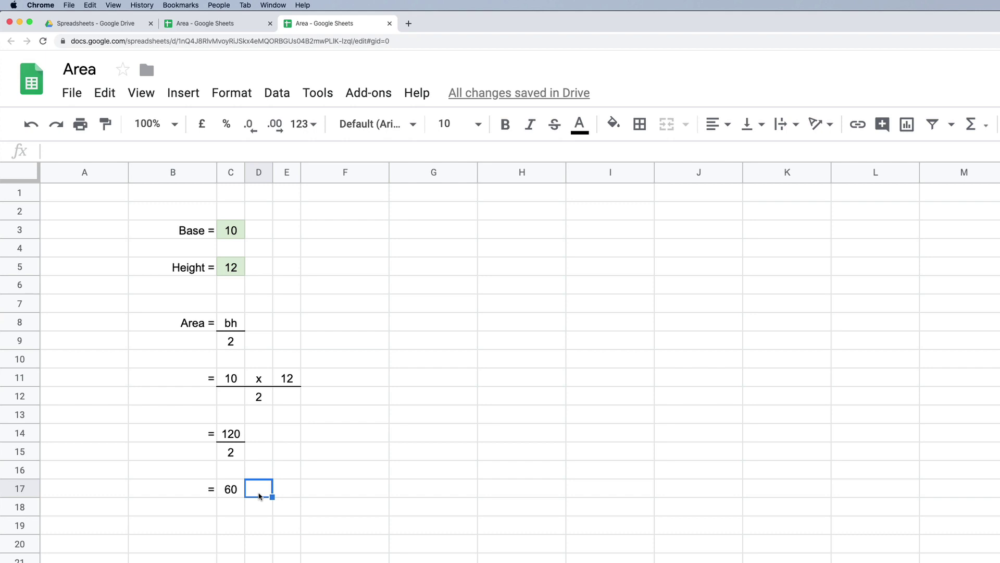
pyautogui.write('cm')
pyautogui.press('Tab')
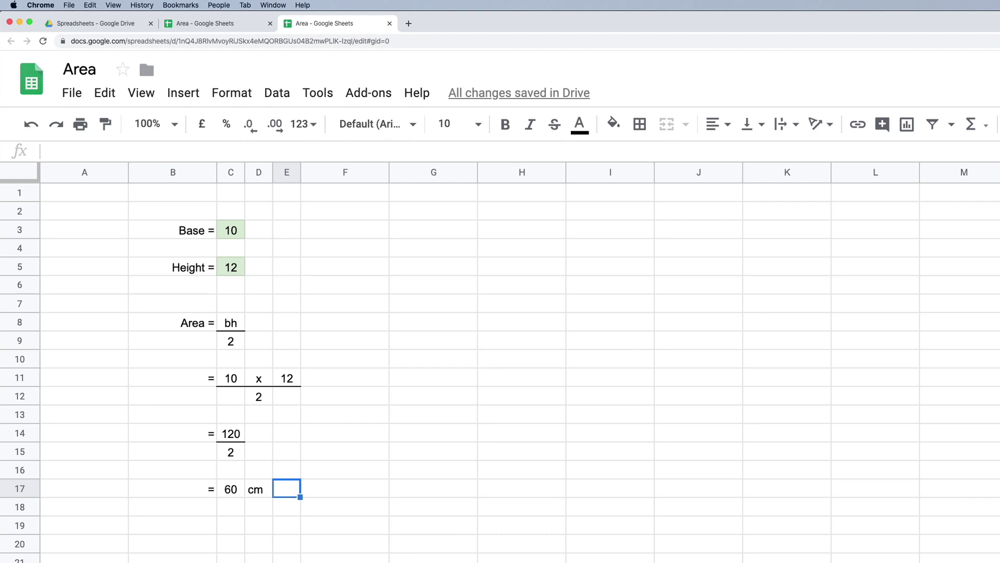
pyautogui.press('Return')
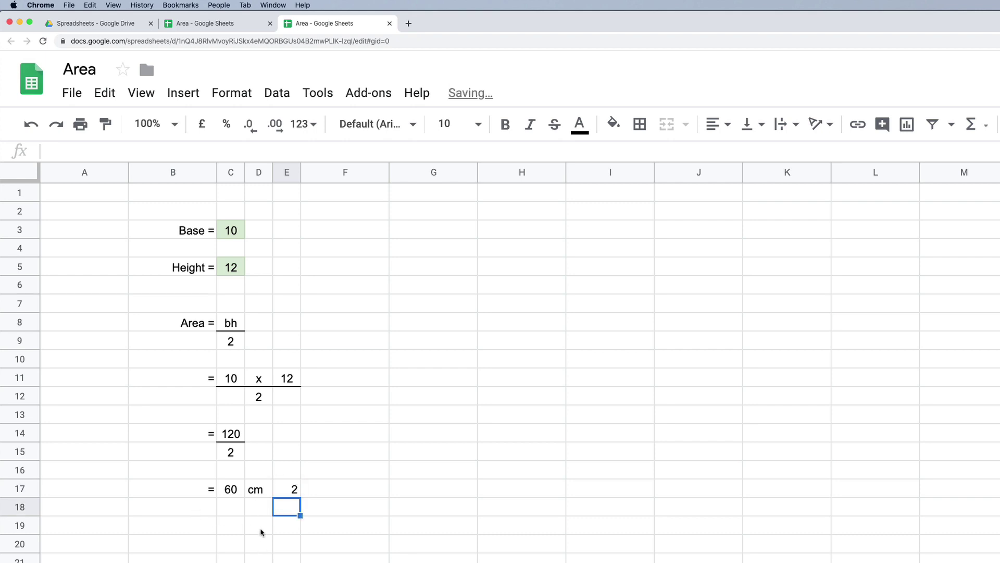
# - Right-align the cm in D17 and left-align the 2 in E17 so they sit together
pyautogui.click(258, 489)
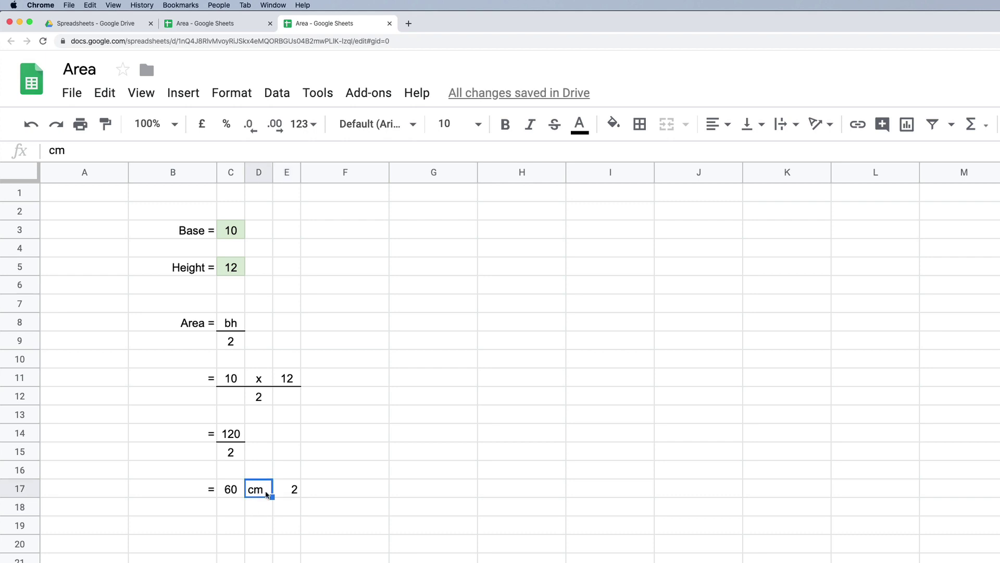
pyautogui.click(722, 125)
pyautogui.click(737, 154)
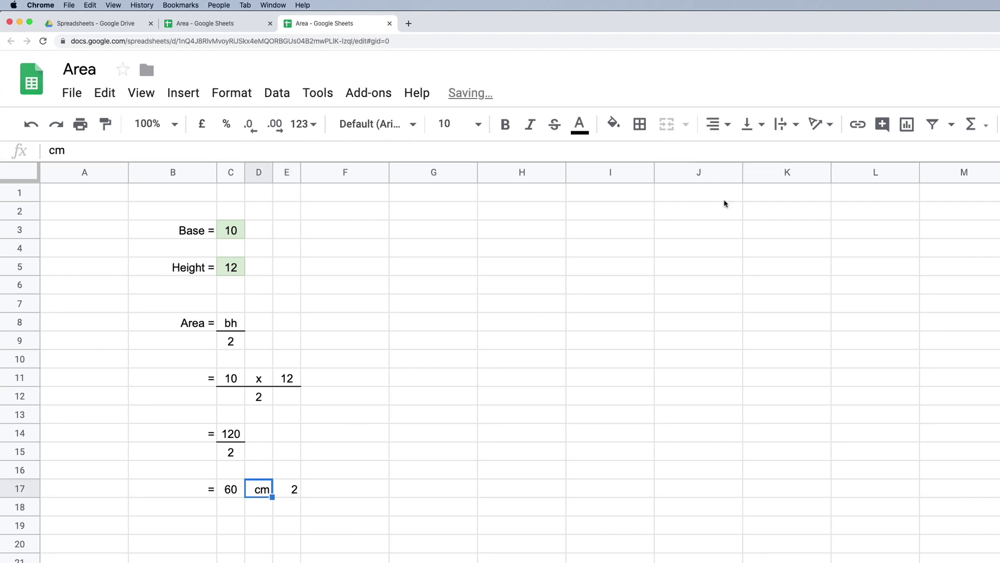
pyautogui.click(288, 490)
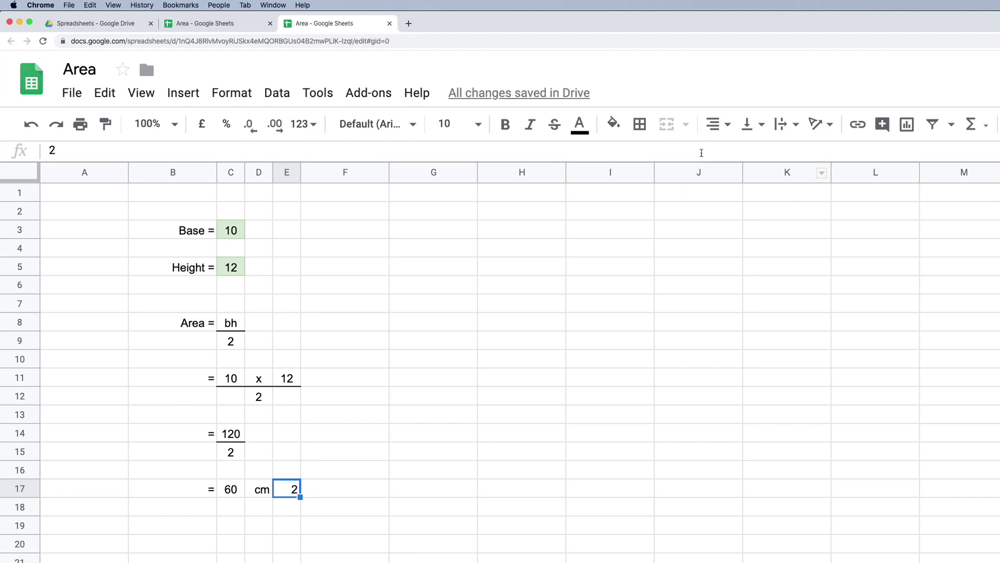
pyautogui.click(715, 125)
pyautogui.click(716, 154)
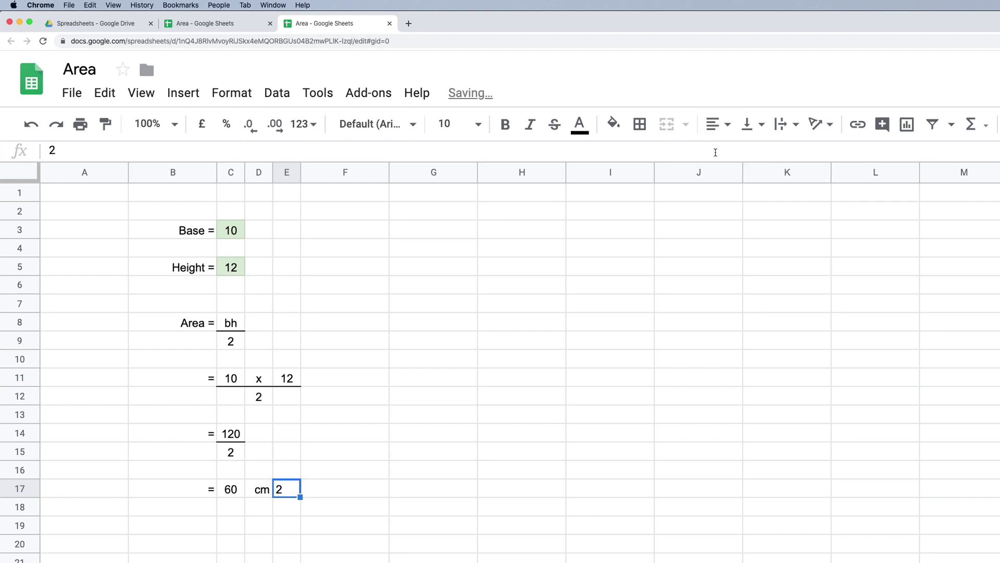
# - Format the 2 in E17 as a superscript by aligning it to the cell's top and setting font size 7
pyautogui.click(761, 127)
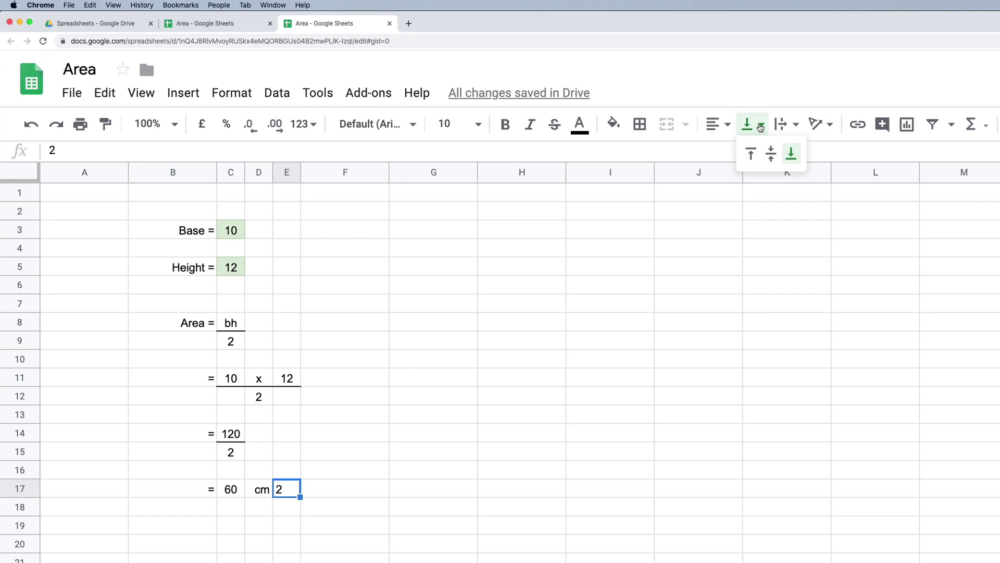
pyautogui.click(750, 155)
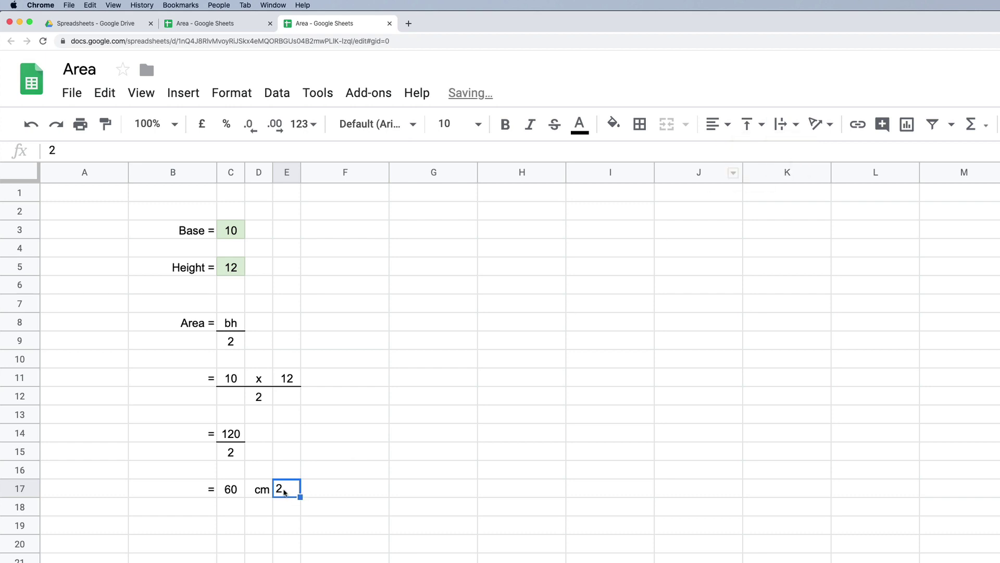
pyautogui.click(479, 124)
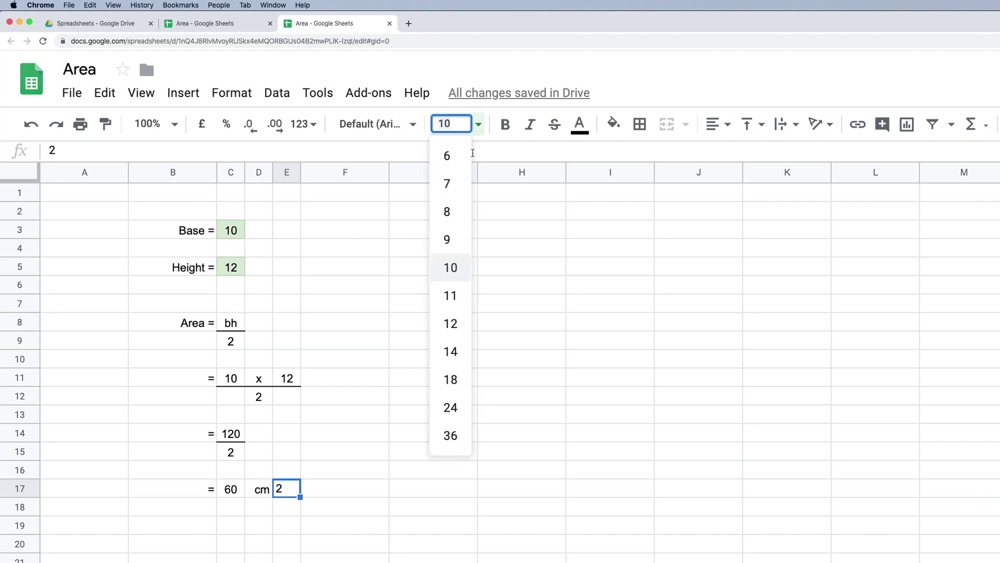
pyautogui.click(451, 186)
pyautogui.click(345, 559)
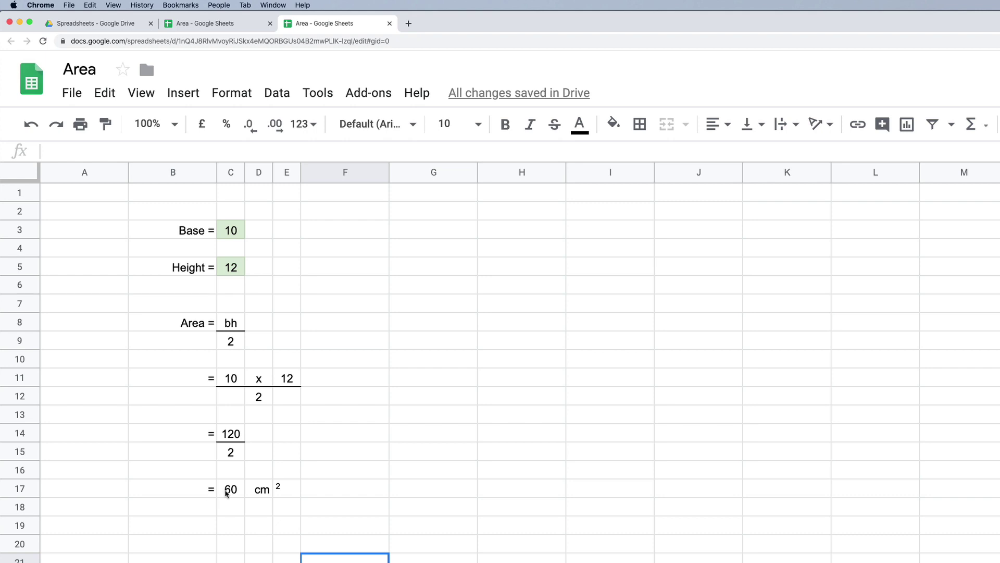
# - Add a red double-line bottom border under the final answer in C17:E17
pyautogui.moveTo(230, 488); pyautogui.dragTo(288, 504)
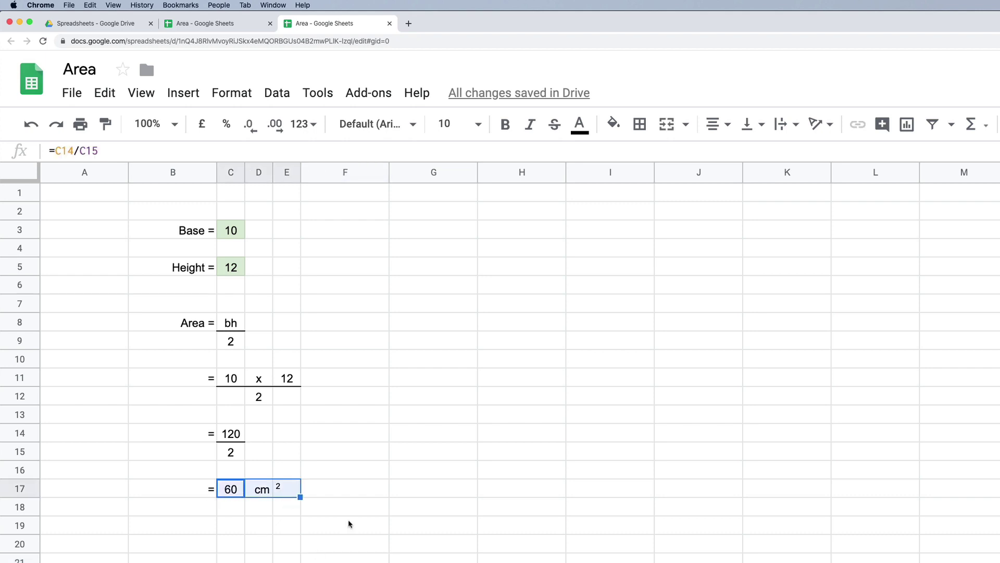
pyautogui.click(641, 126)
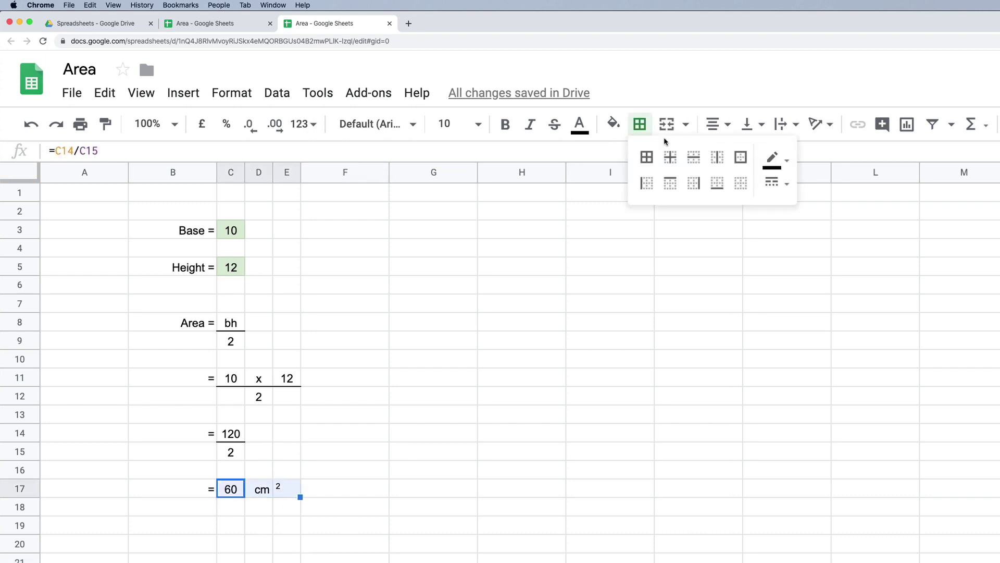
pyautogui.click(785, 161)
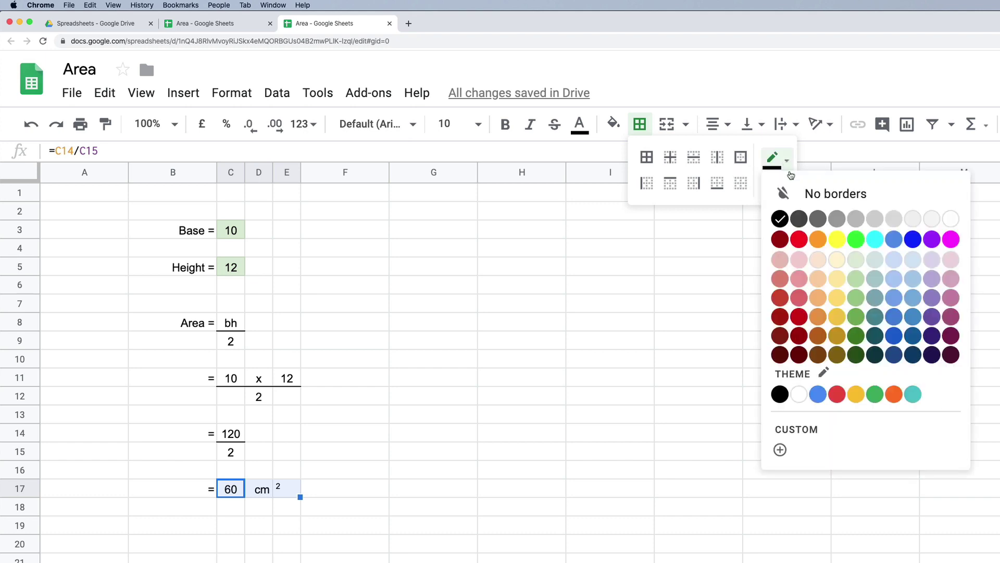
pyautogui.click(796, 241)
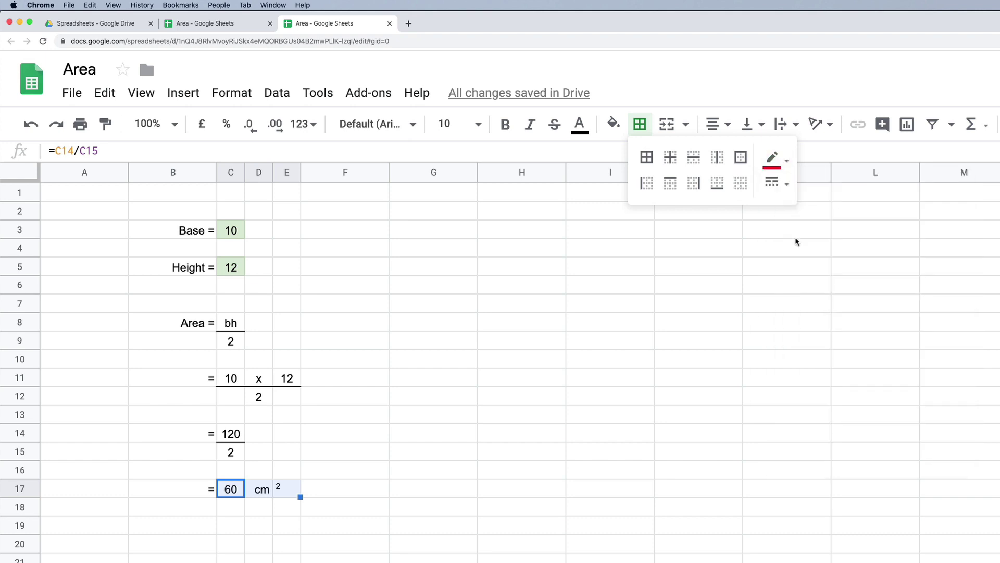
pyautogui.click(787, 187)
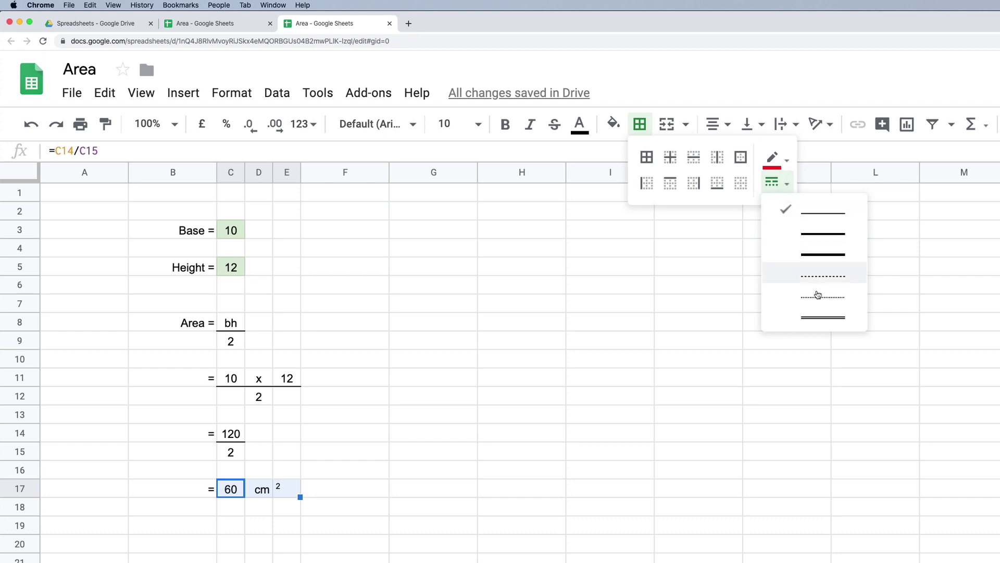
pyautogui.click(828, 318)
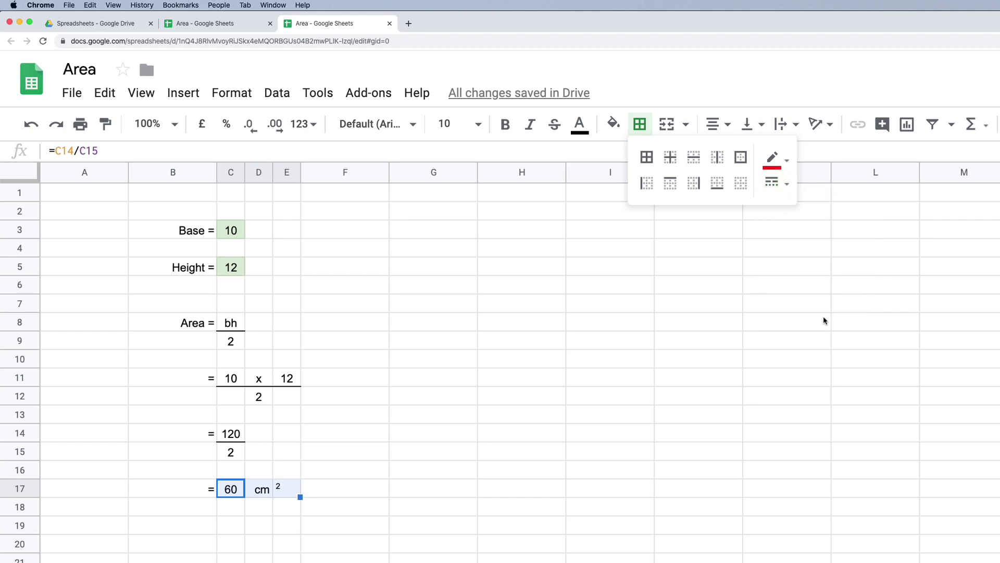
pyautogui.click(716, 194)
pyautogui.click(407, 548)
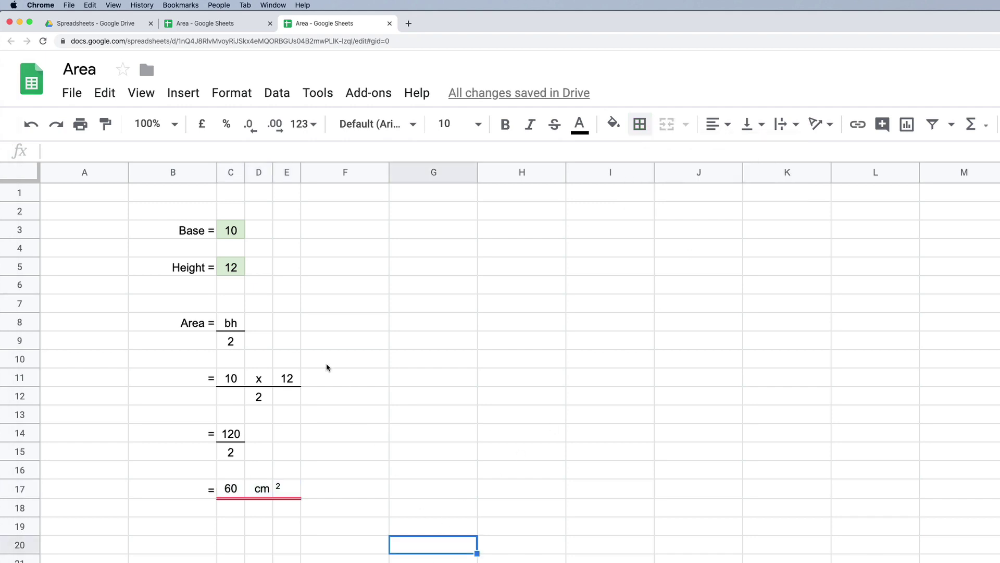
# - Test the worksheet with new inputs by setting the base in C3 to 20 and the height in C5 to 4
pyautogui.click(235, 233)
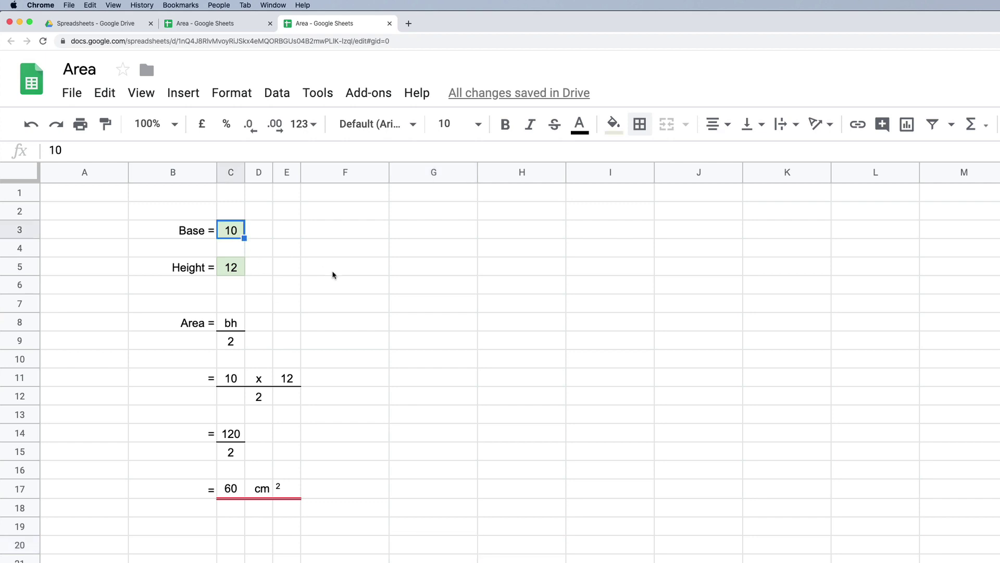
pyautogui.write('20')
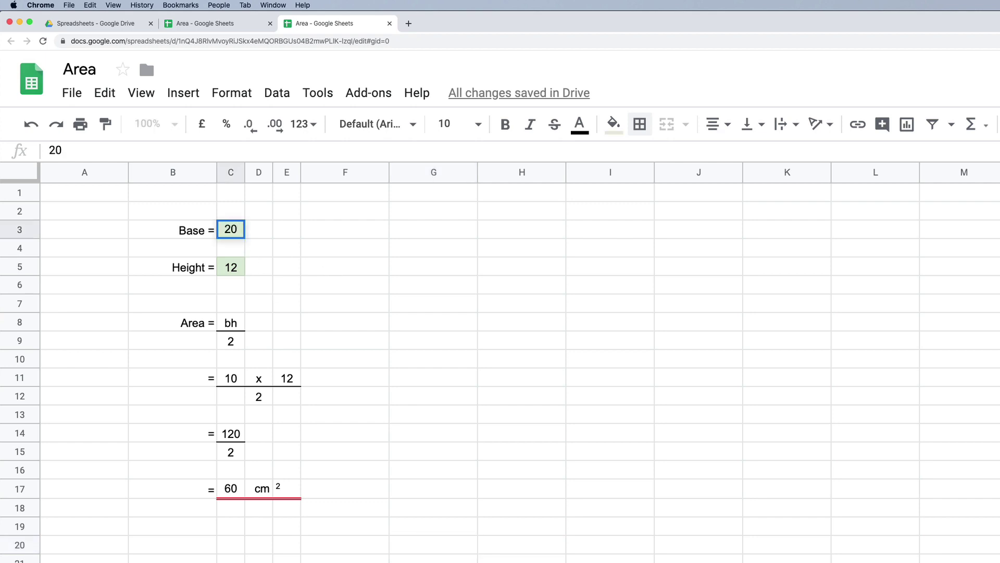
pyautogui.press('Return')
pyautogui.click(232, 271)
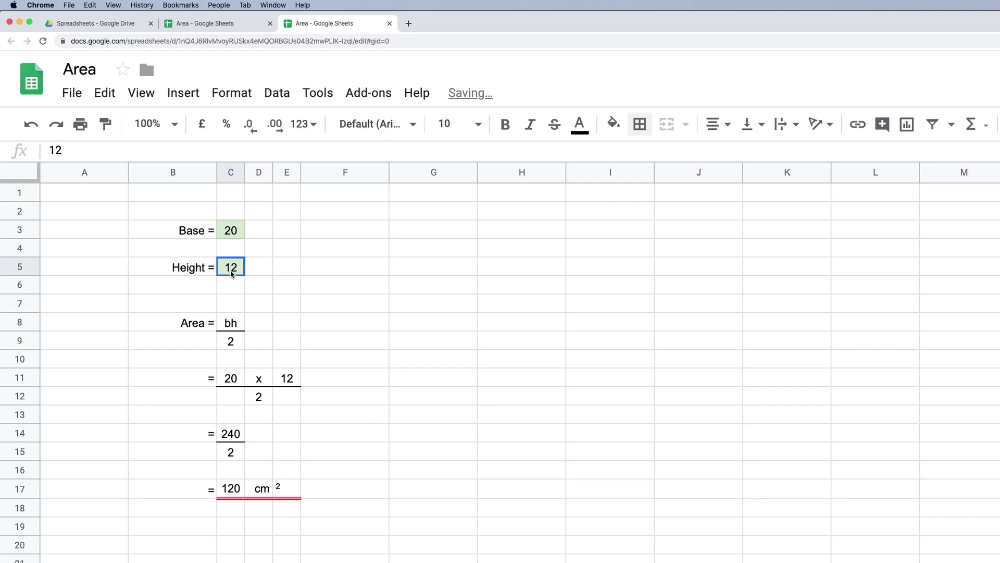
pyautogui.write('4')
pyautogui.press('Return')
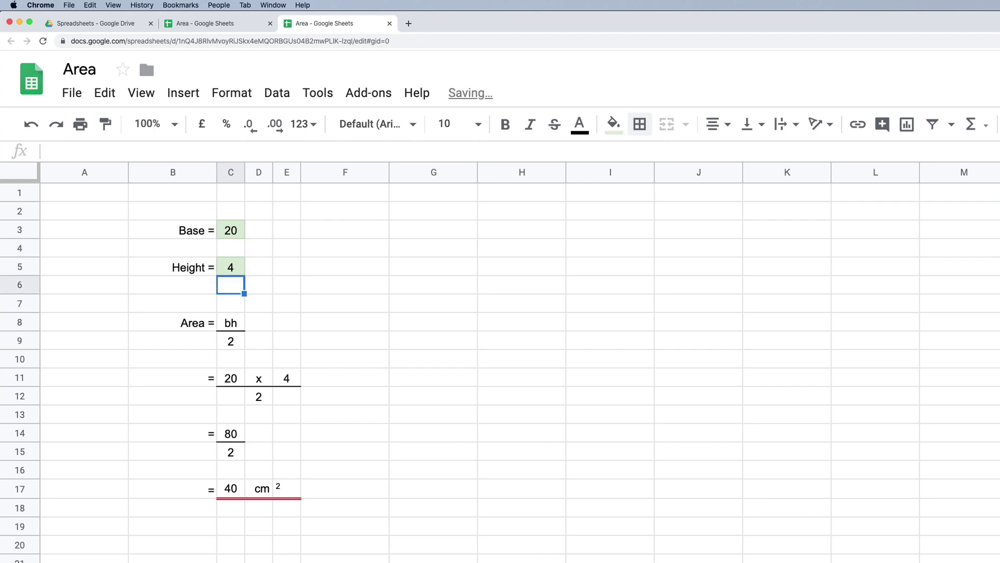